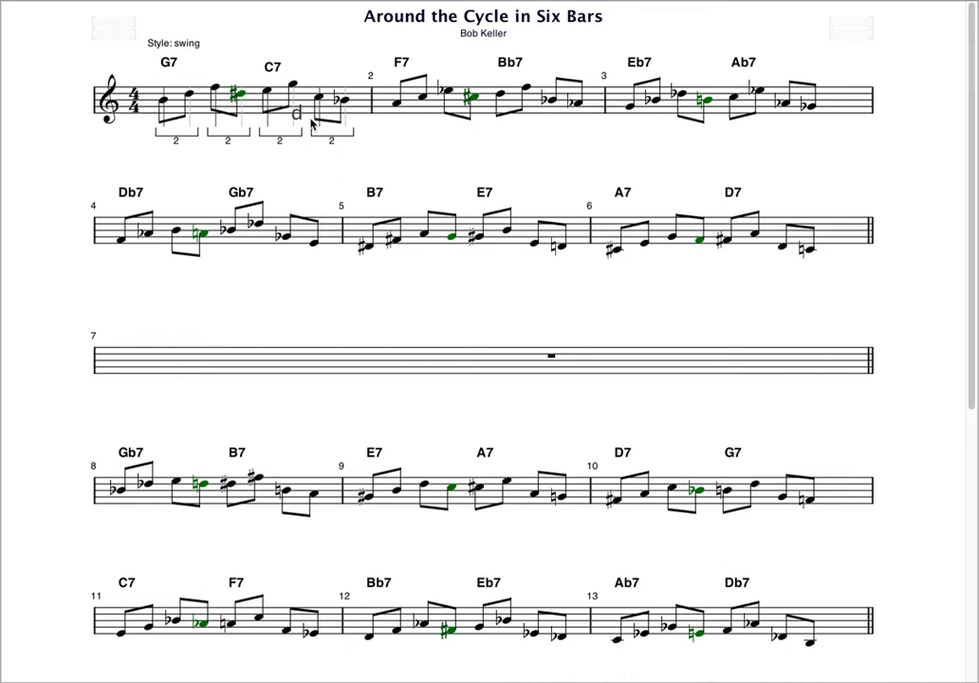
Step: Select the four melody notes under the G7 chord in bar 1
click(161, 115)
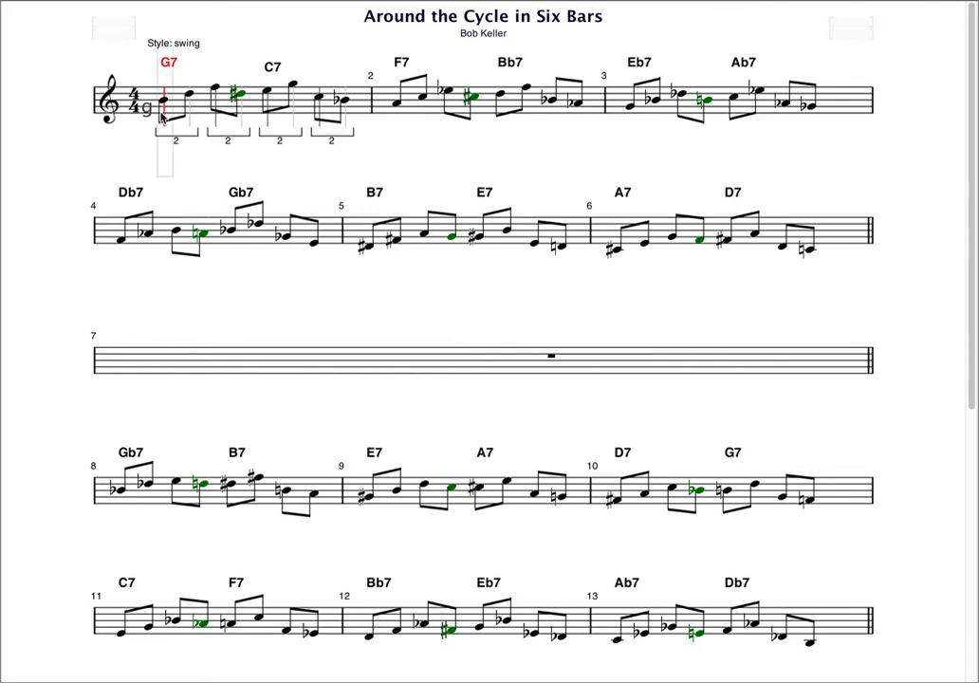
shift+click(213, 111)
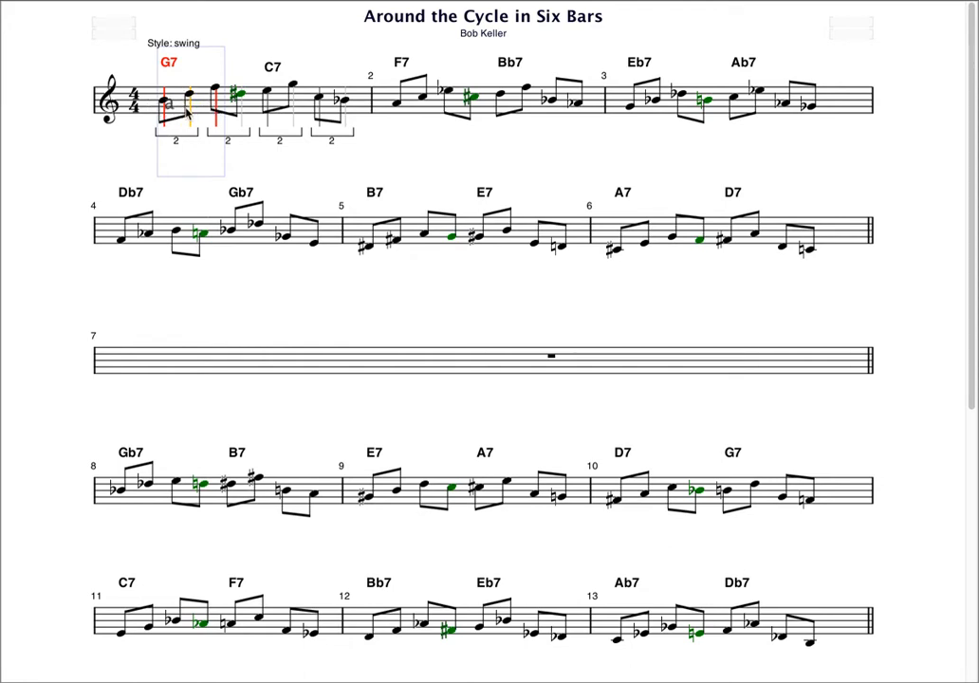
drag(218, 104, 240, 100)
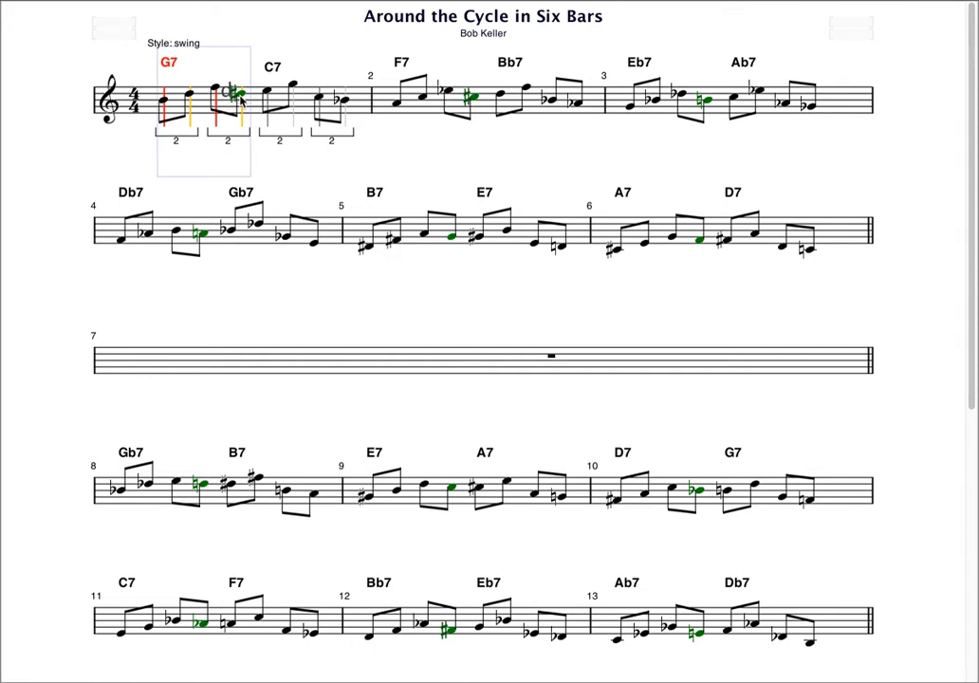
drag(218, 81, 268, 95)
Step: Select the four notes under the C7 chord in bar 1, extending the selection to the first note of bar 2
click(269, 94)
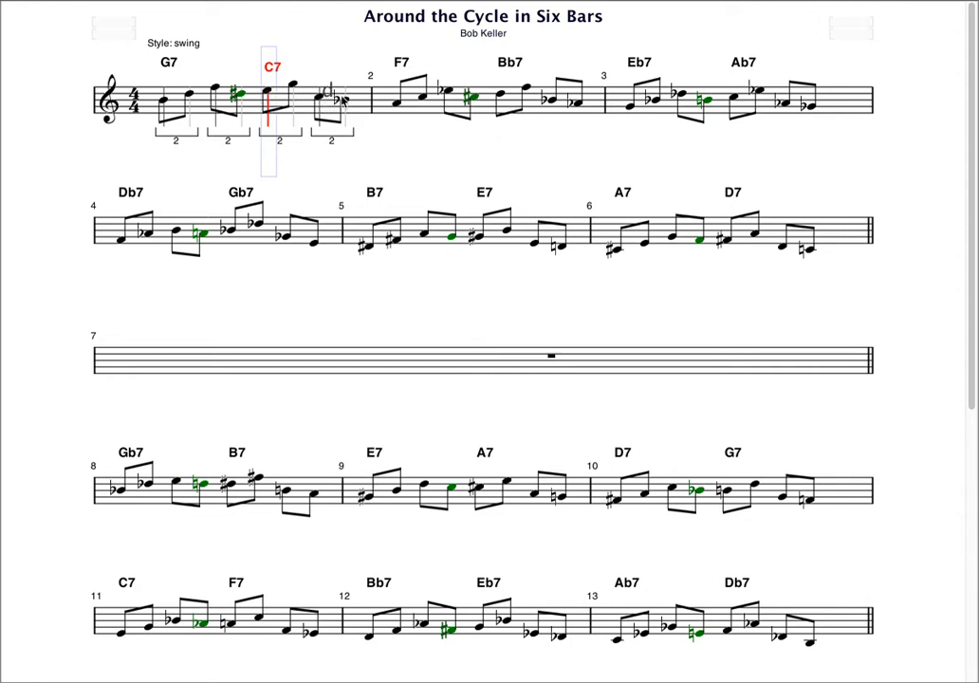
shift+click(345, 102)
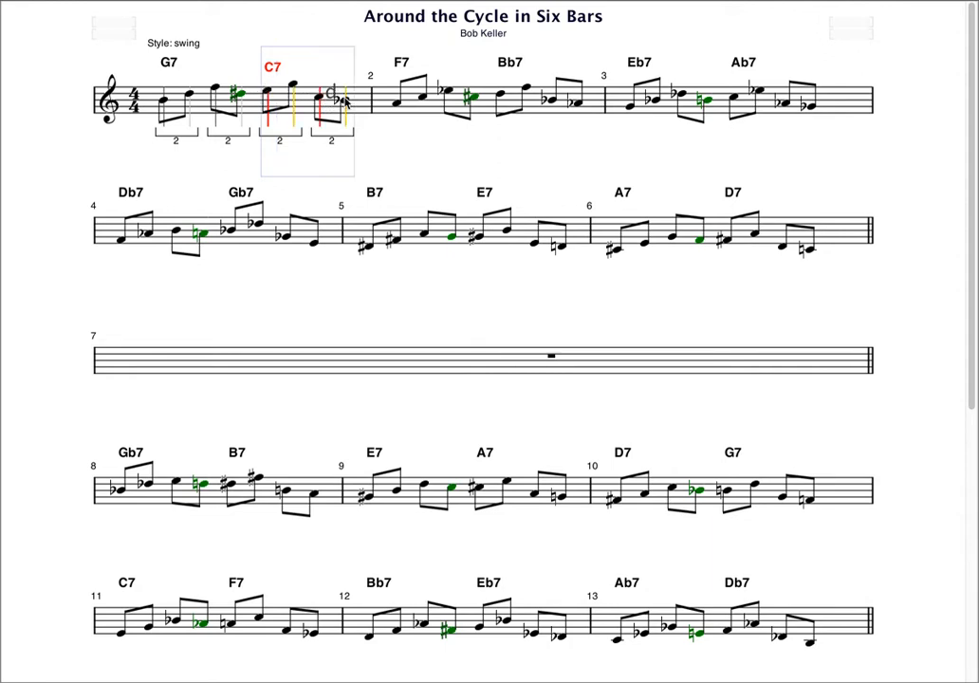
drag(344, 102, 347, 113)
drag(345, 111, 398, 111)
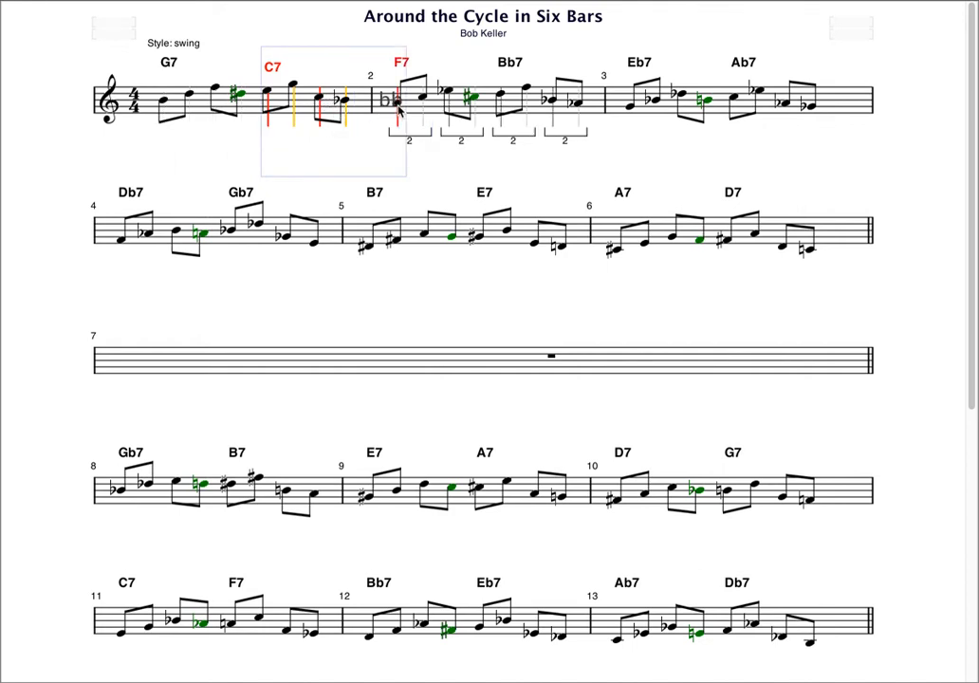
key(Up)
key(Up)
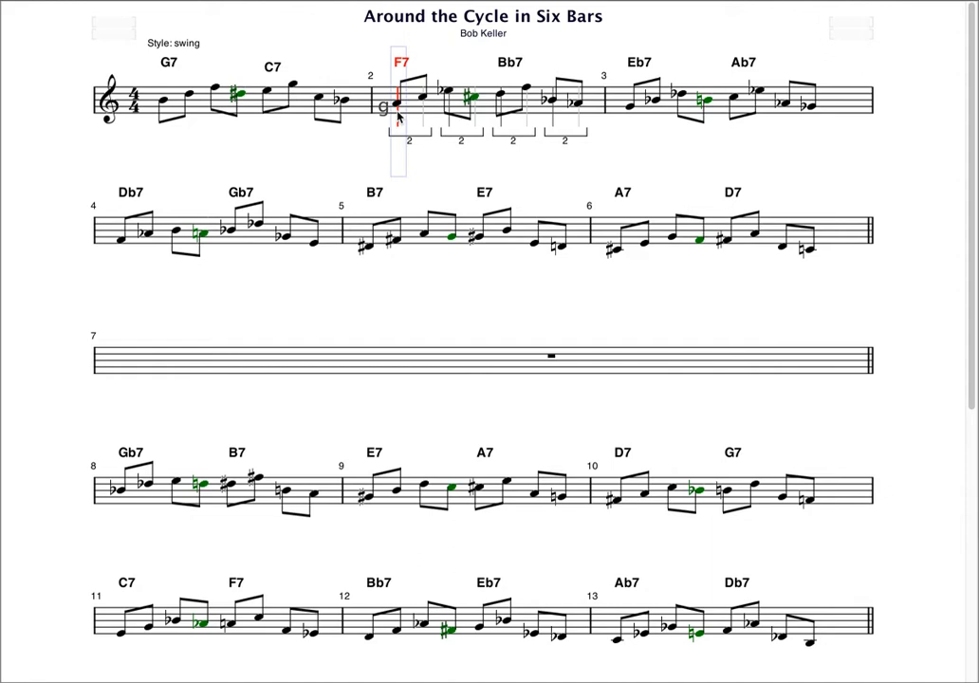
key(Up)
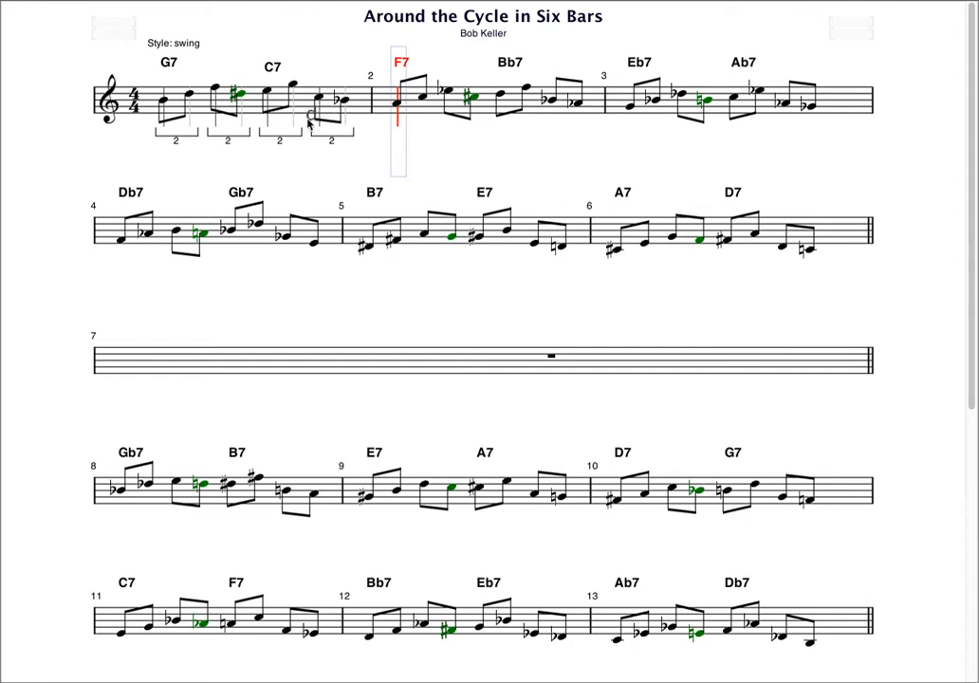
Step: Select the melody and chords of bars 1 and 2 and play the selection
shift+click(162, 112)
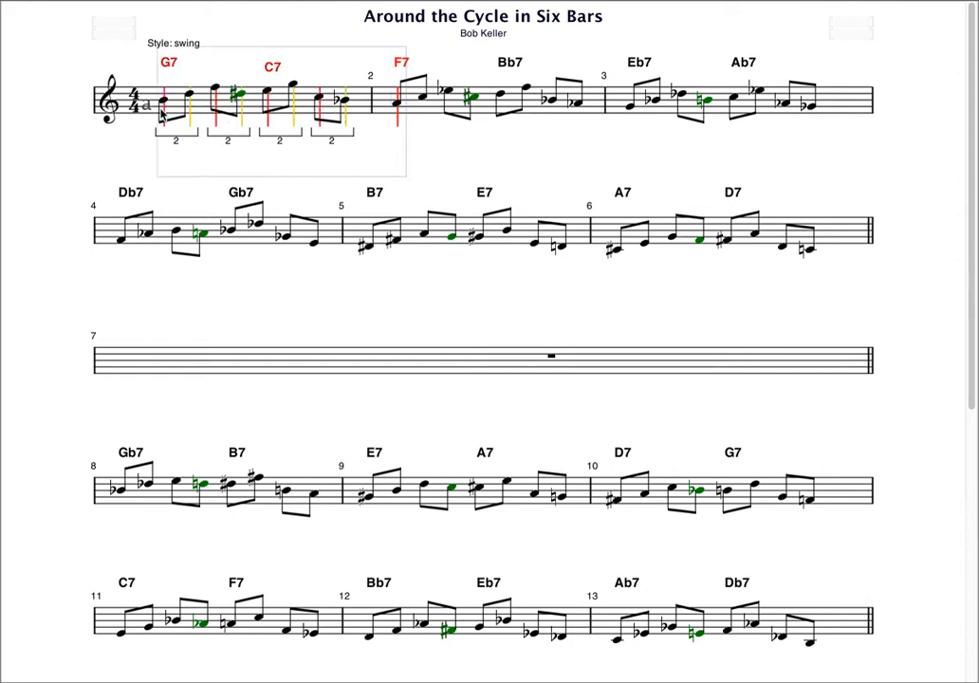
shift+click(578, 117)
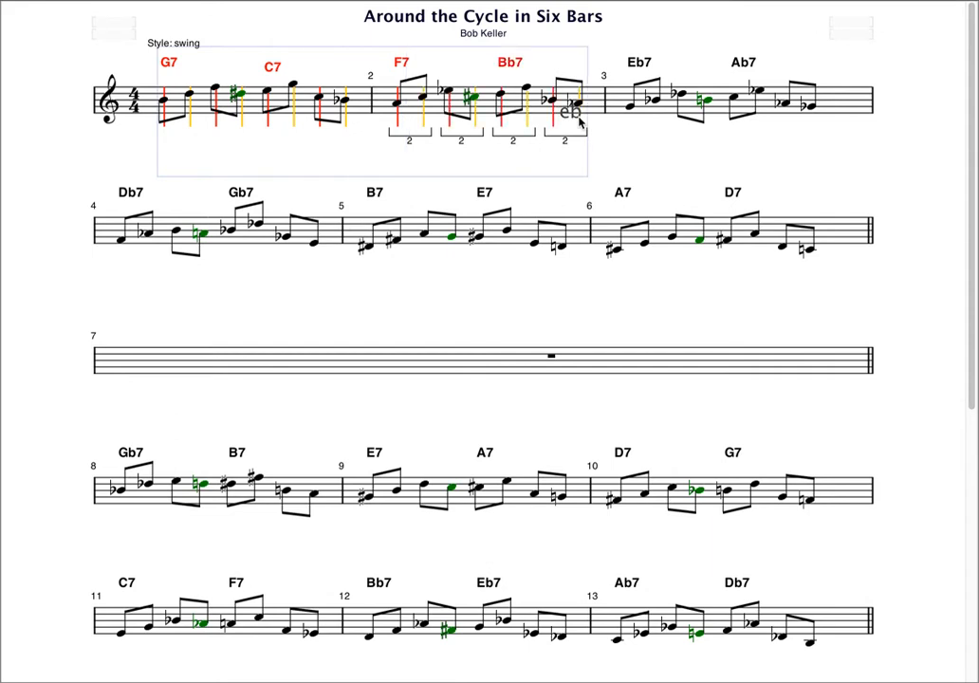
key(Return)
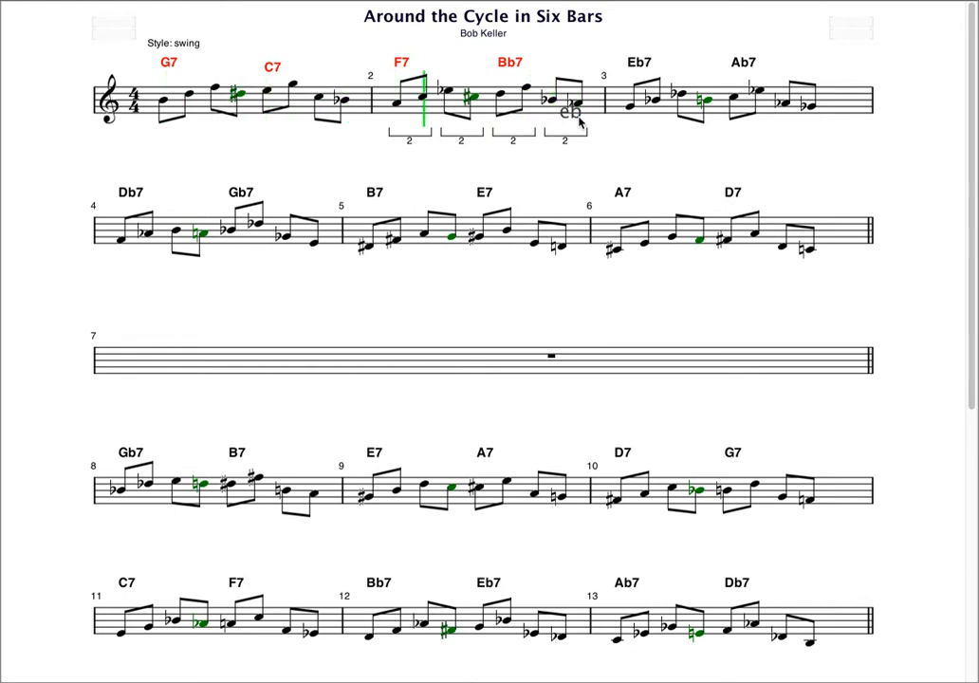
key(Escape)
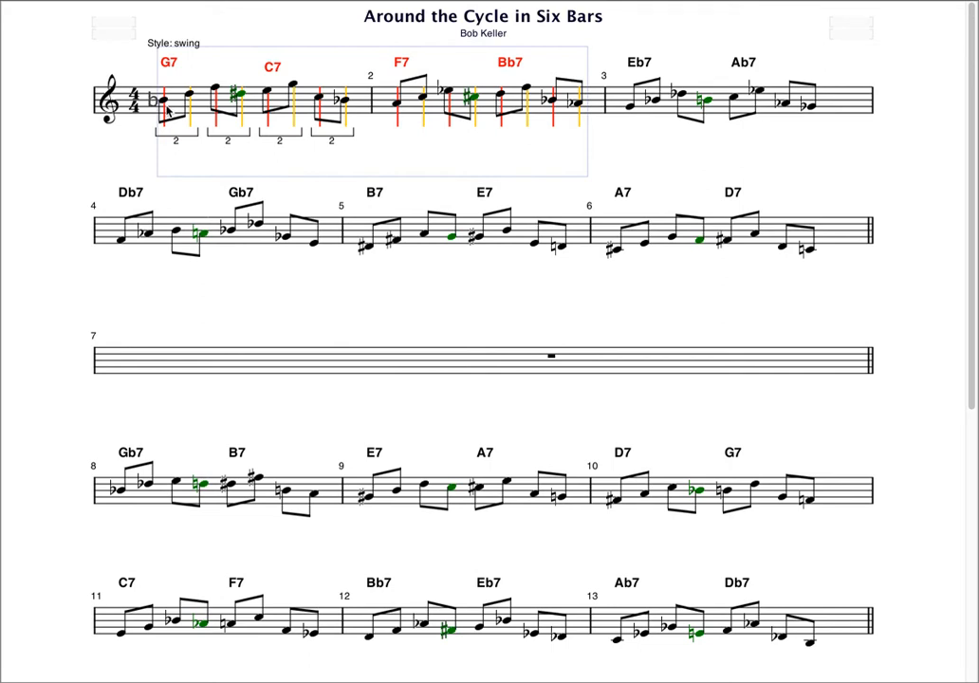
Step: Extend the selection to the last note of bar 6, play the full cycle and stop playback
shift+click(813, 255)
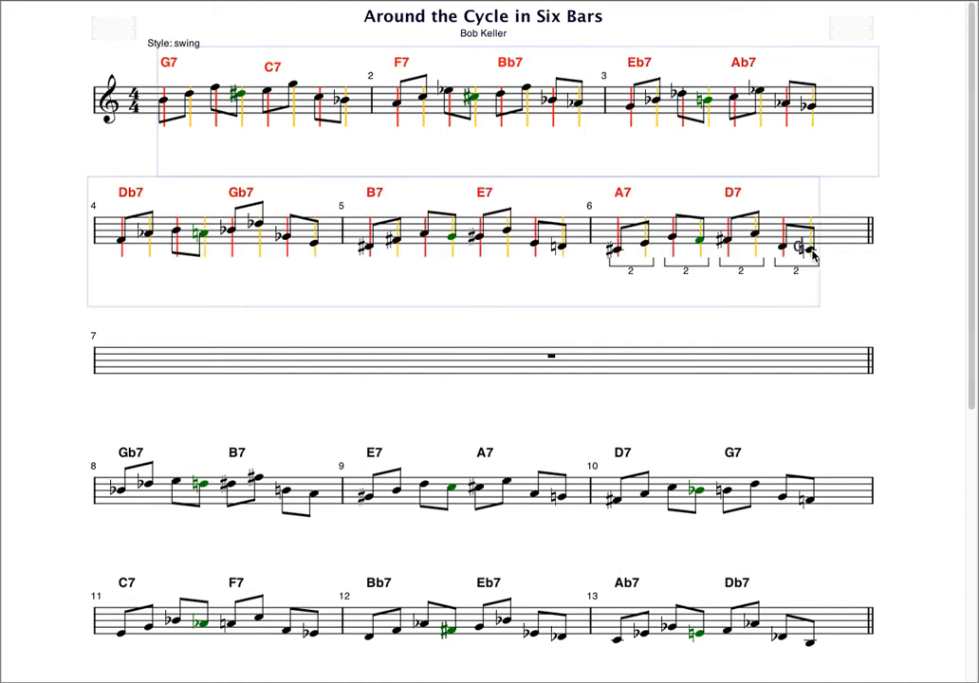
key(Return)
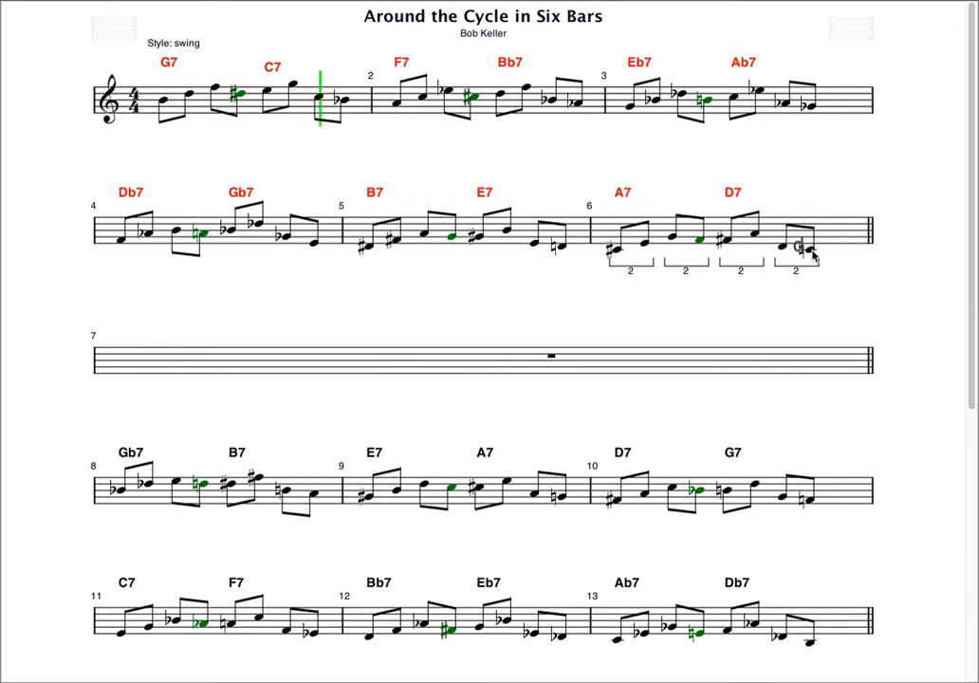
key(k)
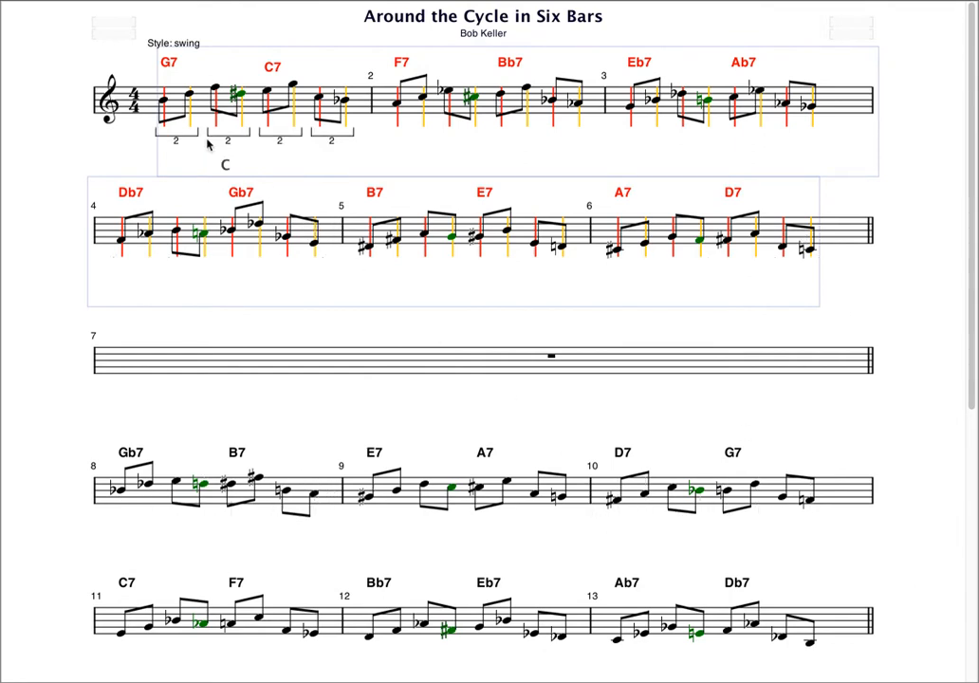
Step: Select the second cycle, from the first note of bar 8 to the last note of bar 13, and play it
click(161, 111)
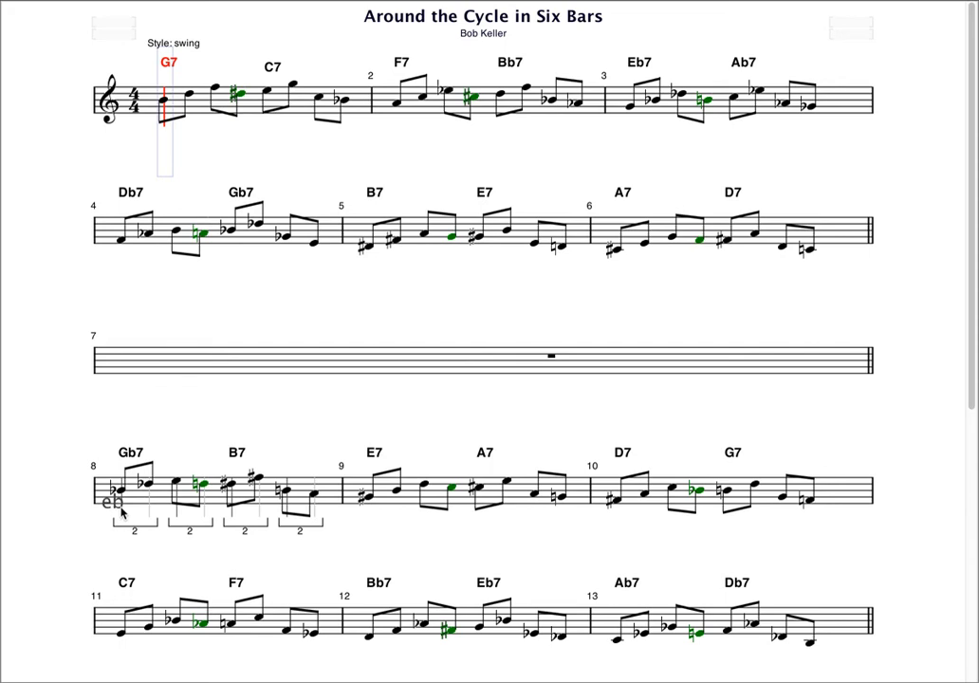
click(120, 512)
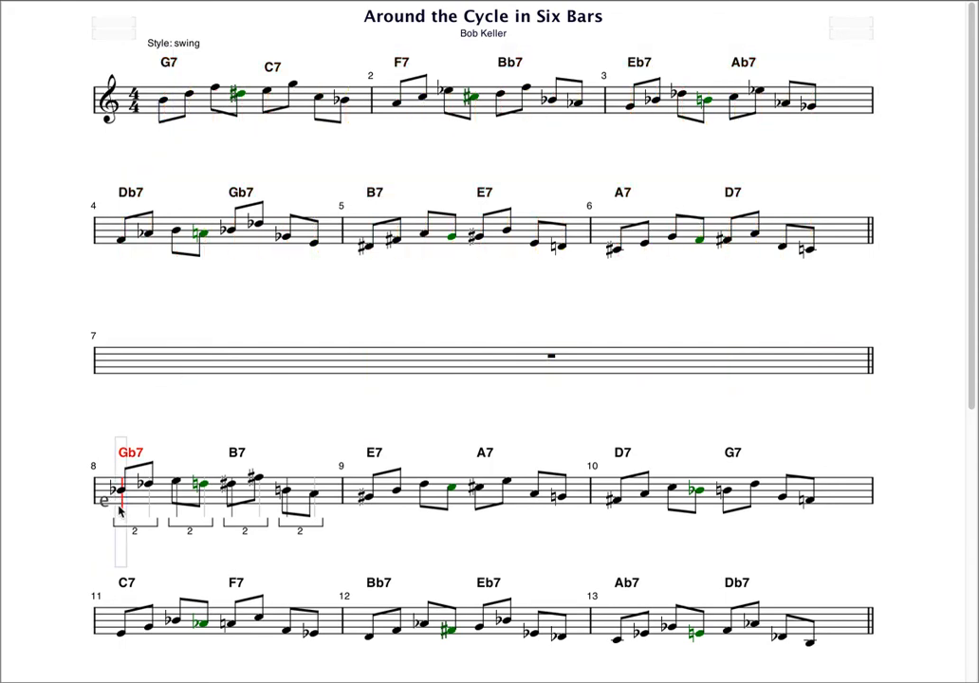
shift+click(809, 645)
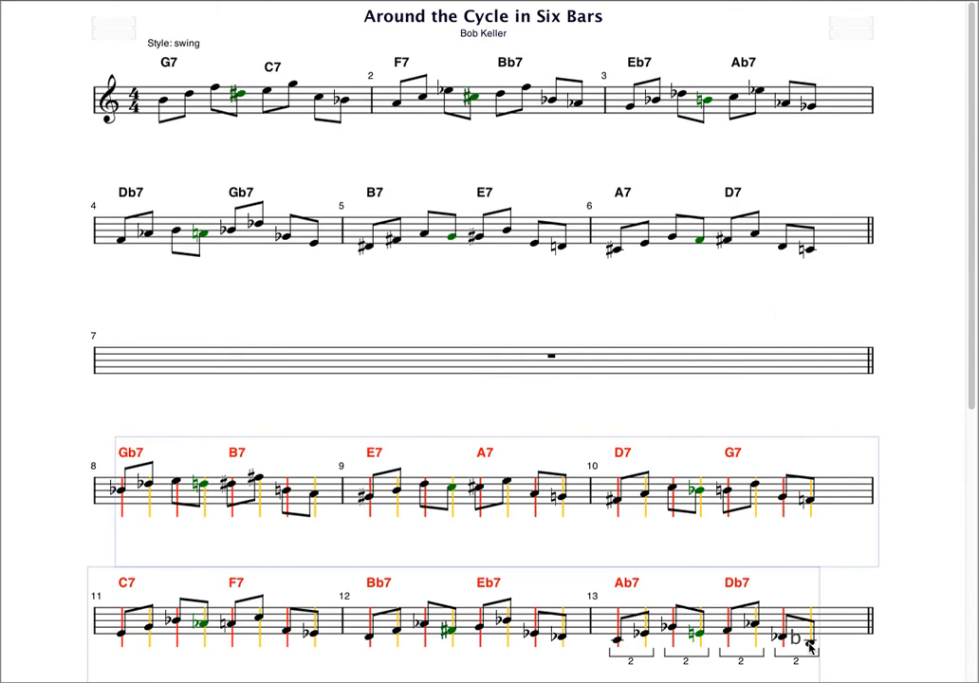
key(space)
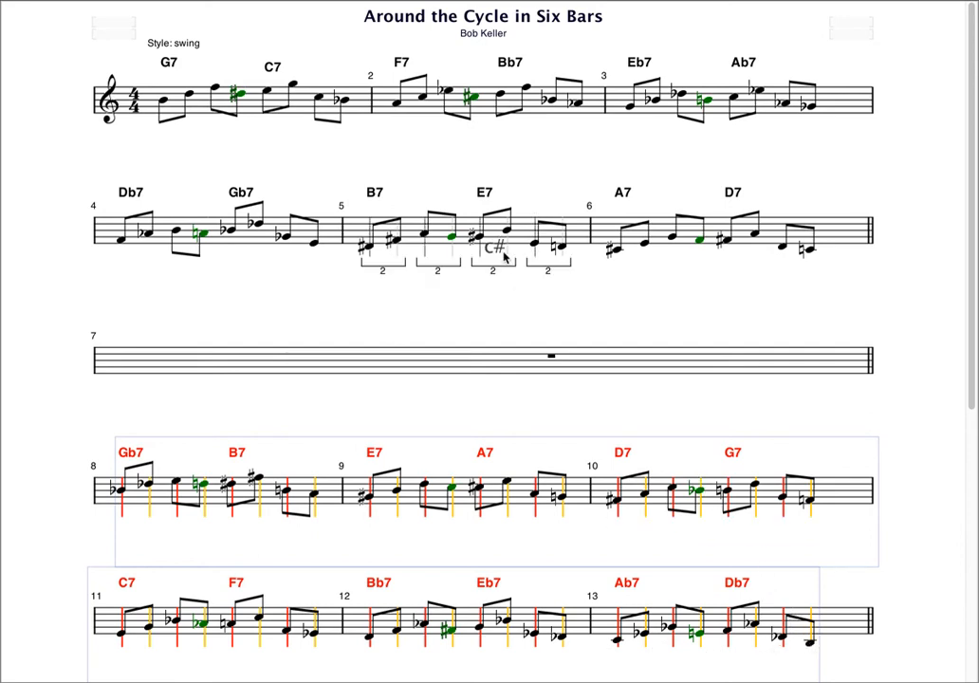
Step: Delete the melody and chords from bar 2 through bar 13
shift+click(397, 112)
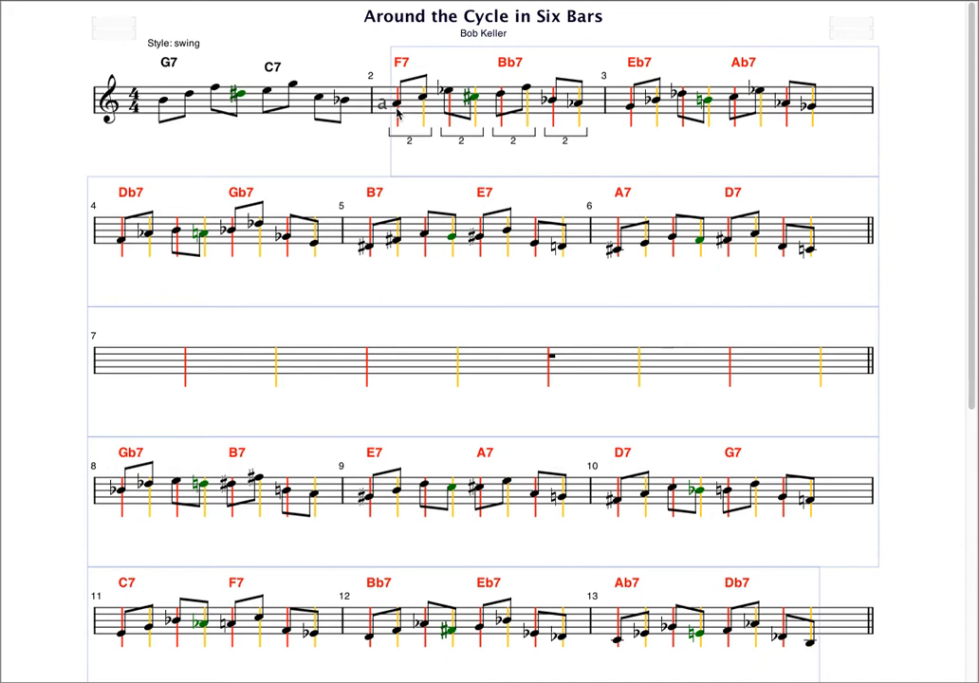
key(Delete)
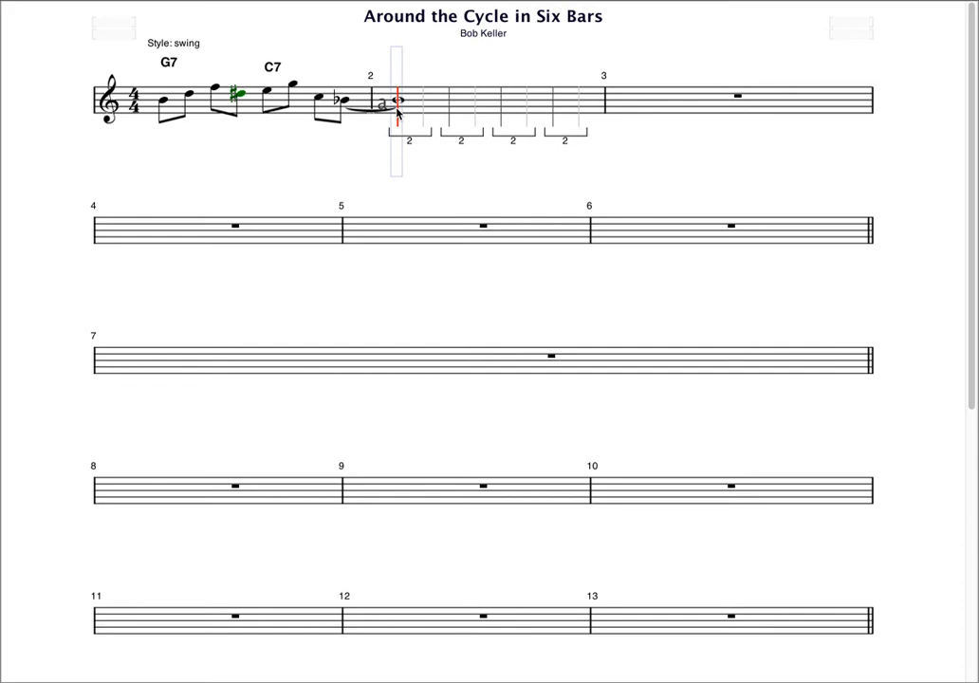
Step: Copy the bar 1 phrase with its chords to bar 2 and transpose the copy down two half steps to F7 and Bb7
shift+click(161, 118)
click(161, 118)
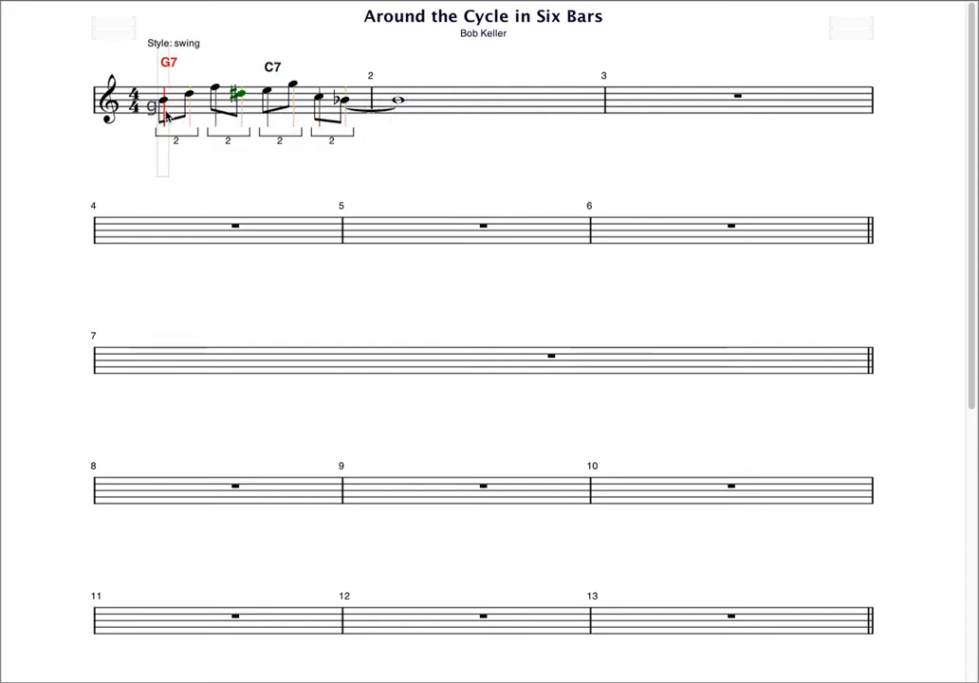
shift+click(344, 111)
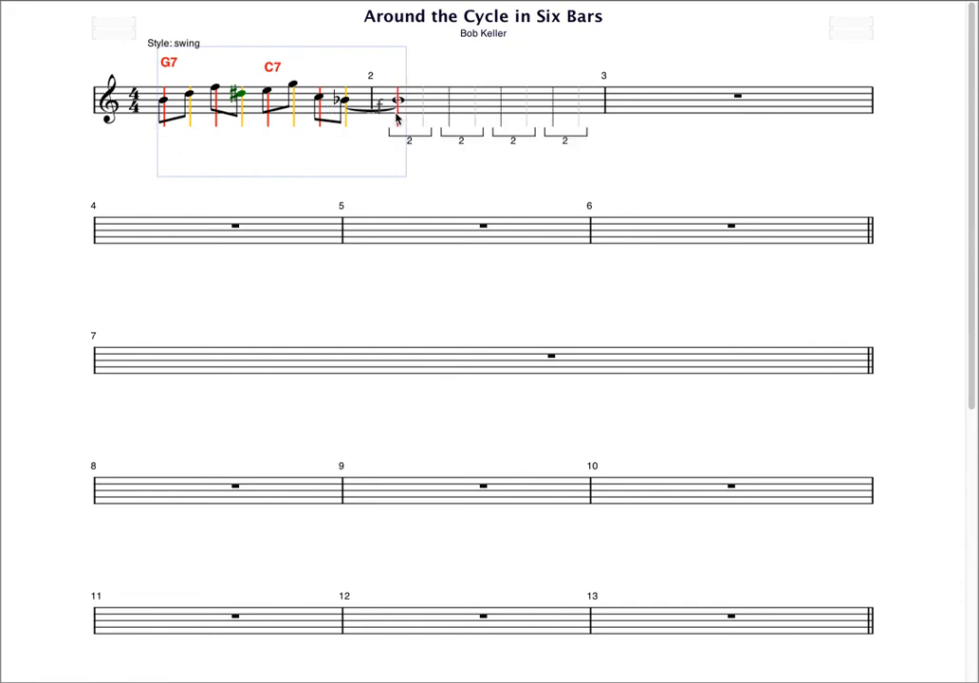
click(396, 117)
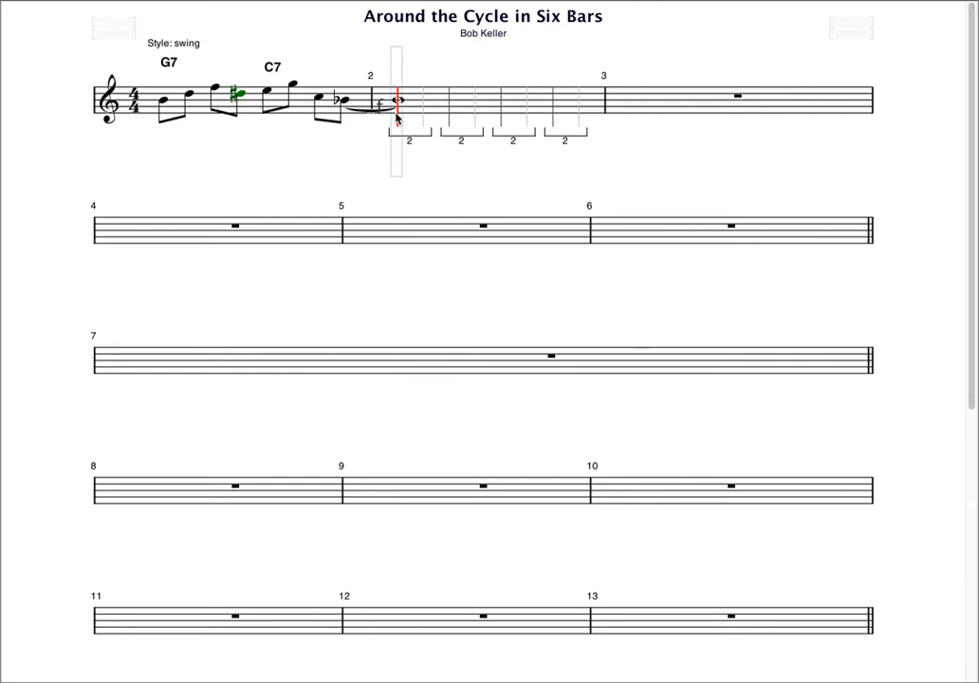
key(ctrl+v)
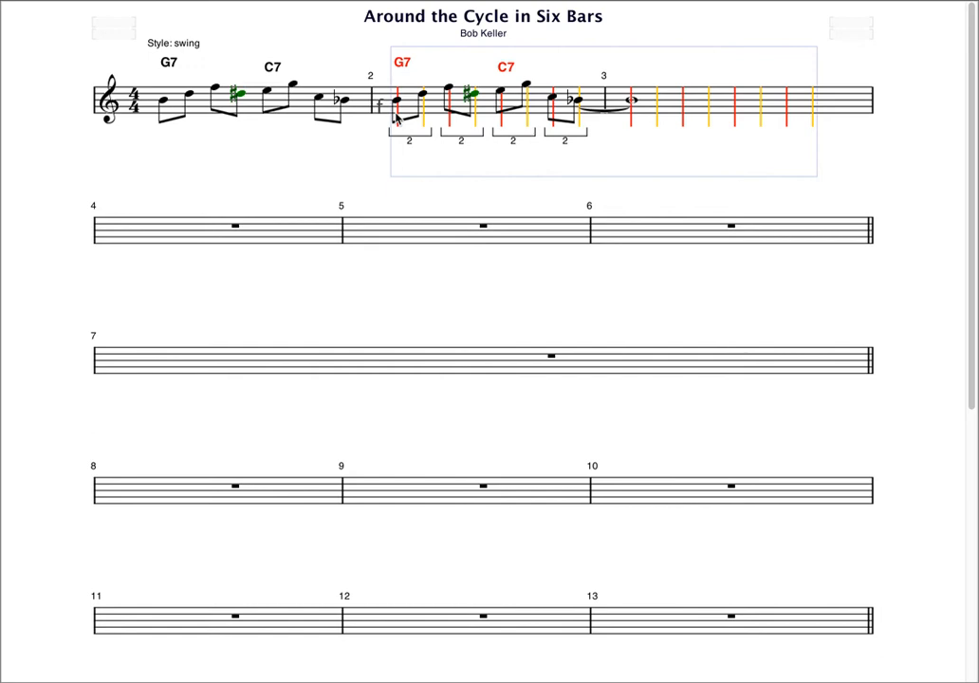
key(Down)
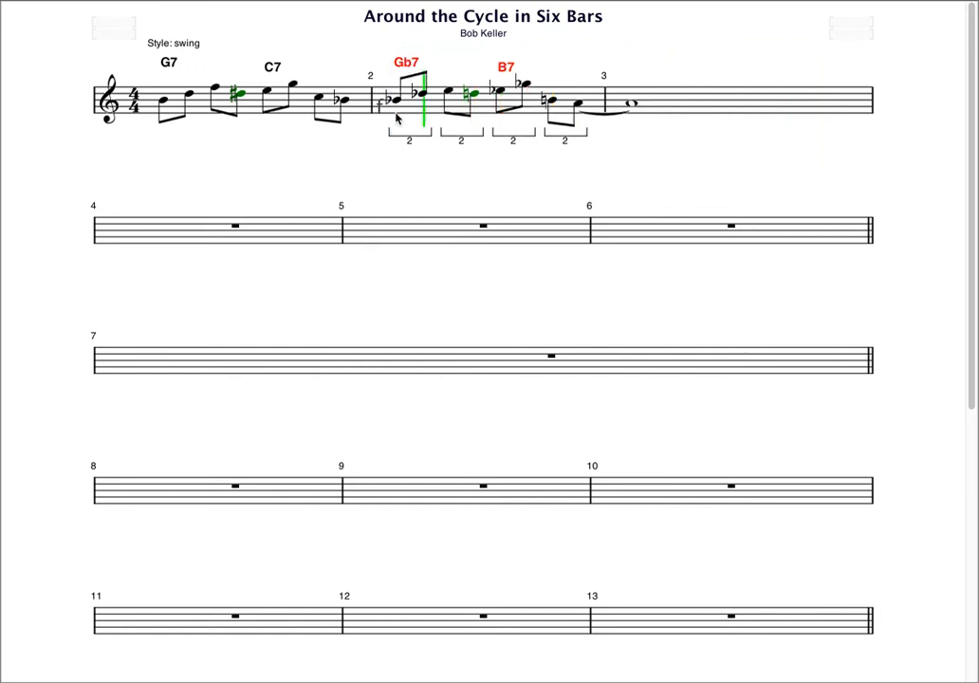
key(Down)
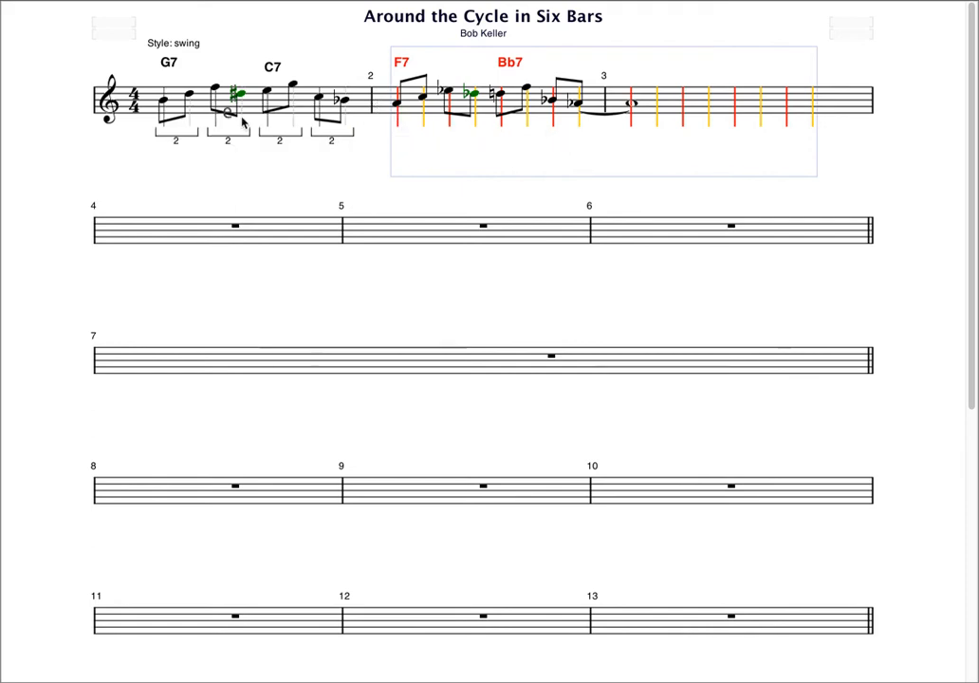
Step: Paste the copied phrase with its chords at bar 3 and transpose it down four half steps to Eb7 and Ab7
click(629, 121)
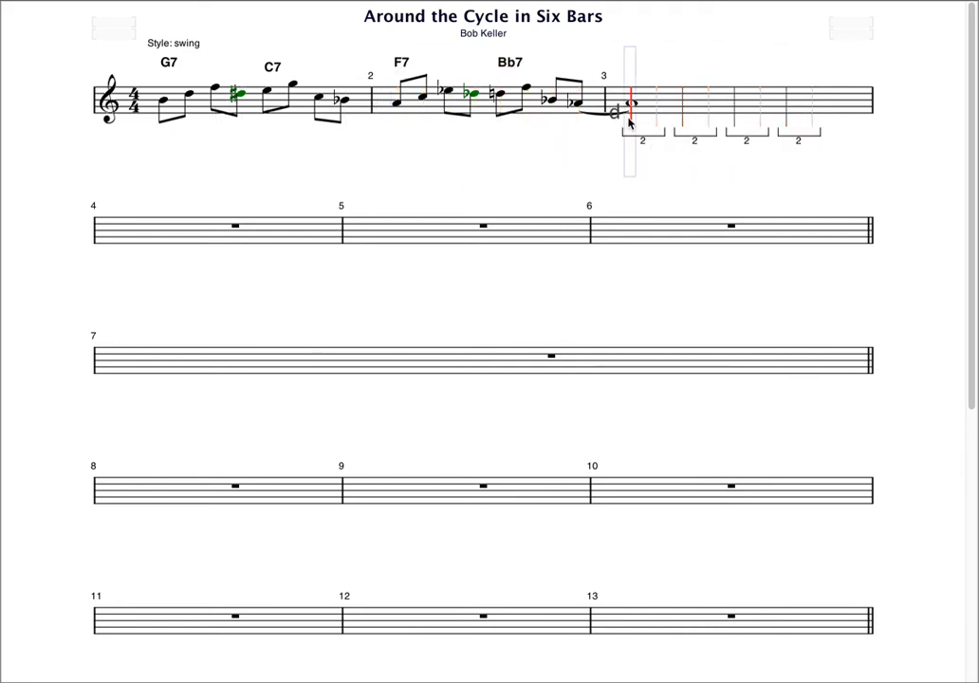
shift+click(813, 128)
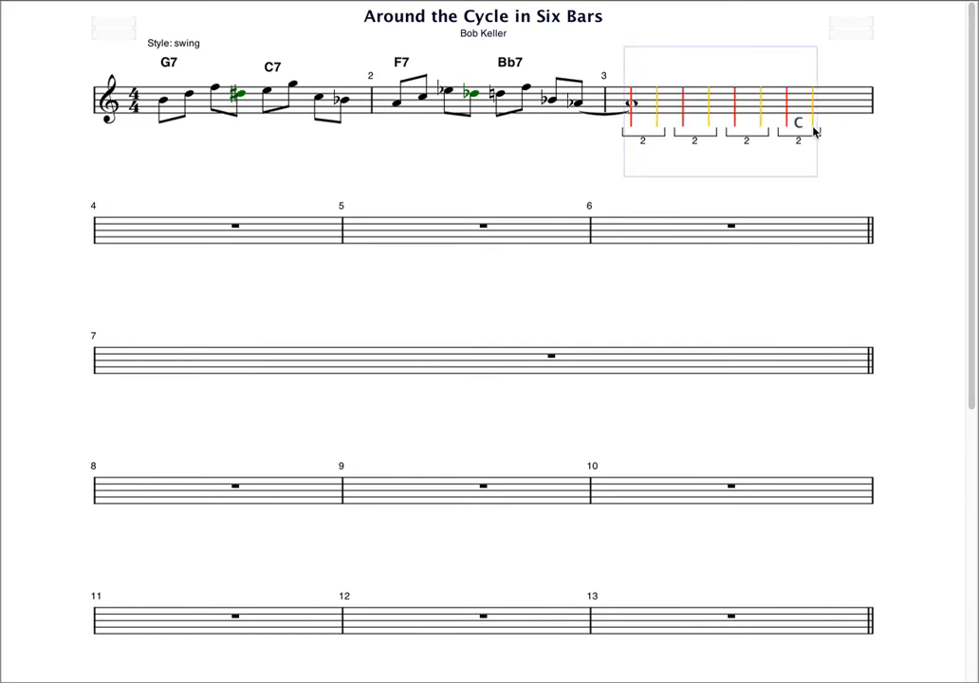
key(ctrl+v)
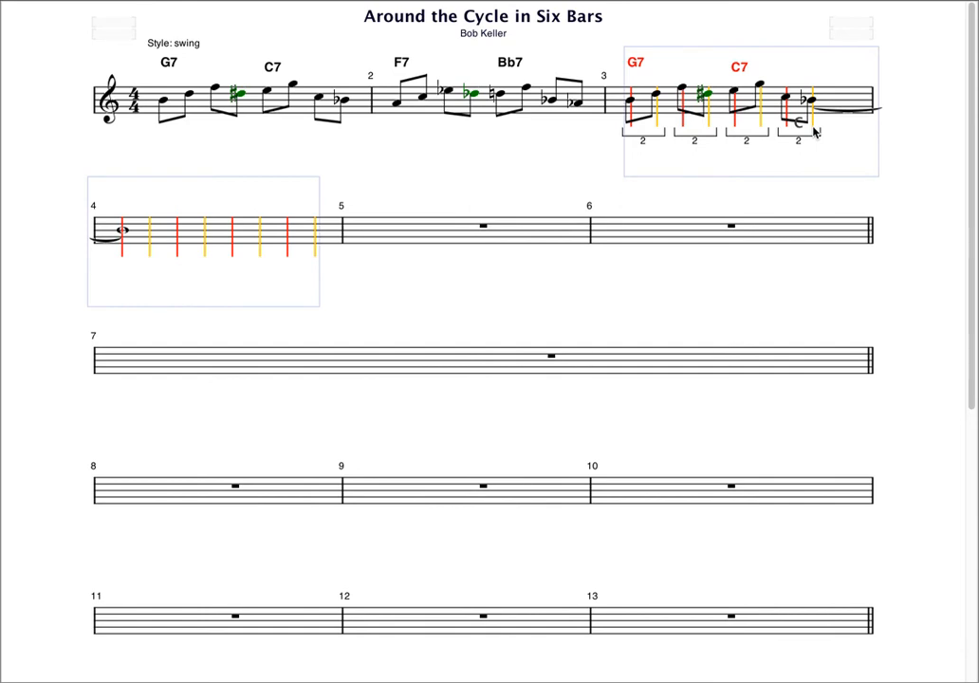
key(Down)
key(Down)
key(Down)
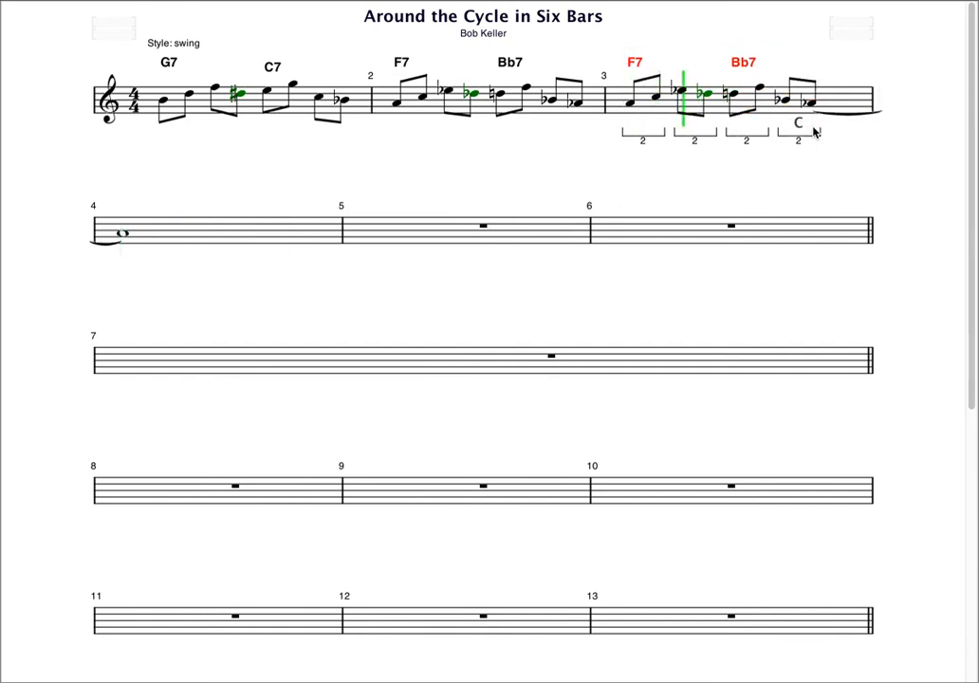
key(Down)
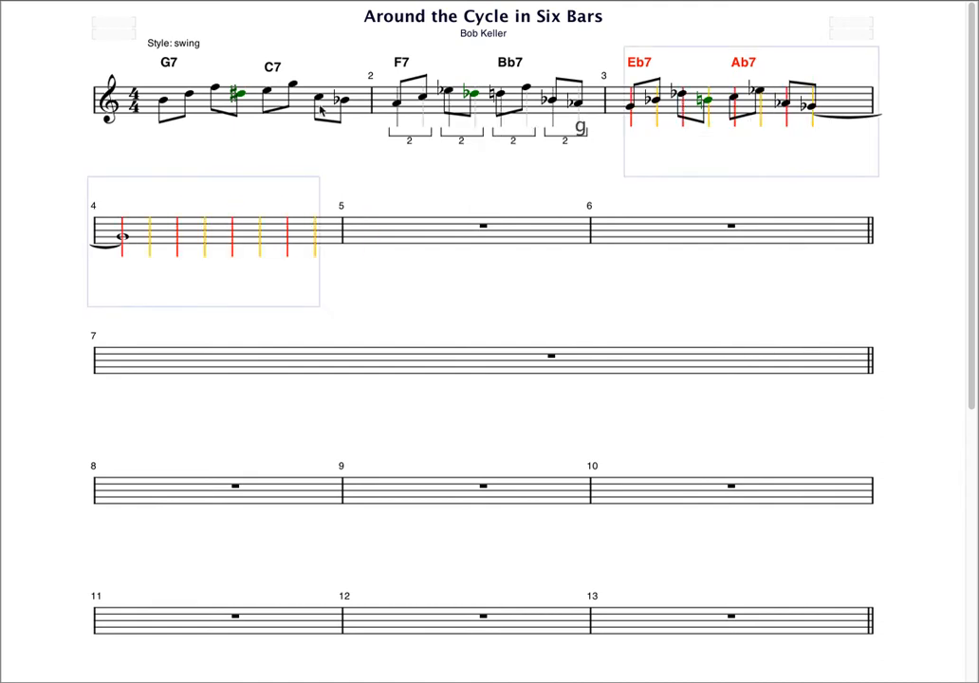
Step: Copy the three-bar line with its chords from bars 1 to 3 and paste it at bar 4
shift+click(160, 118)
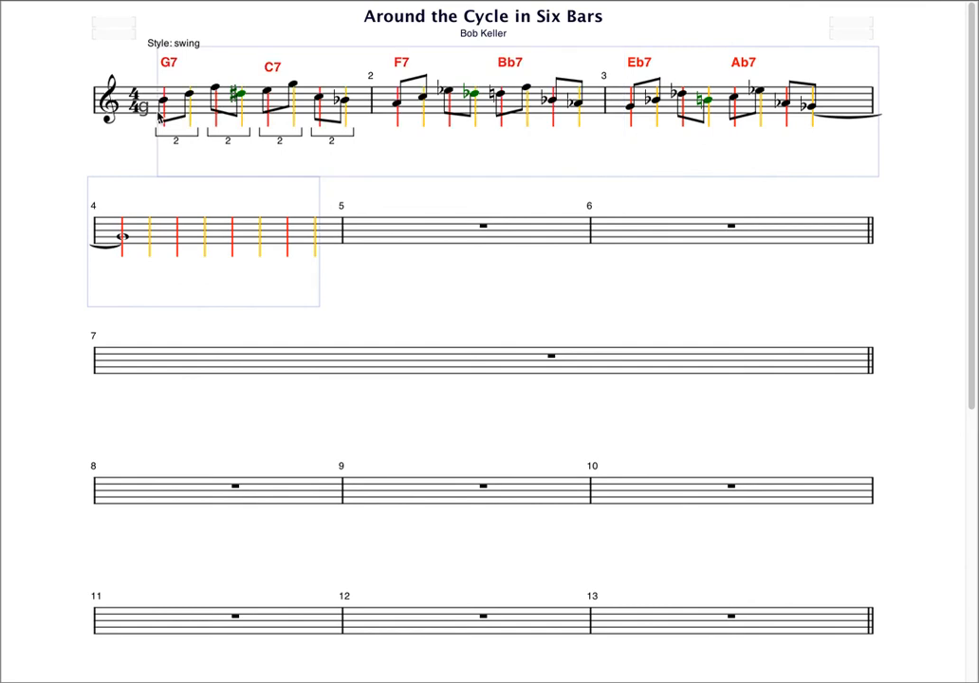
click(160, 112)
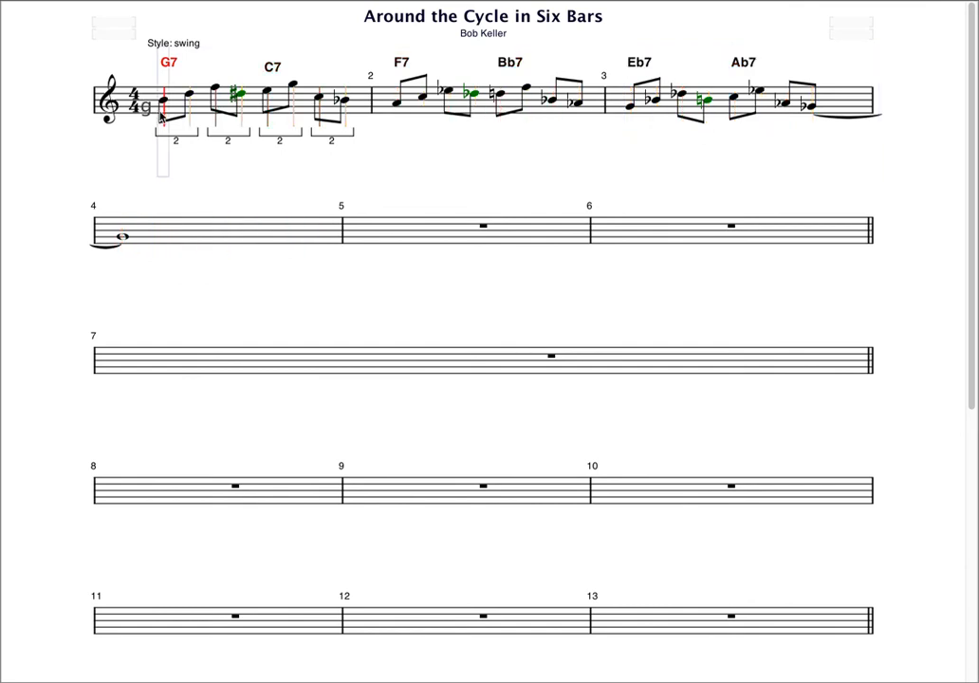
shift+click(812, 112)
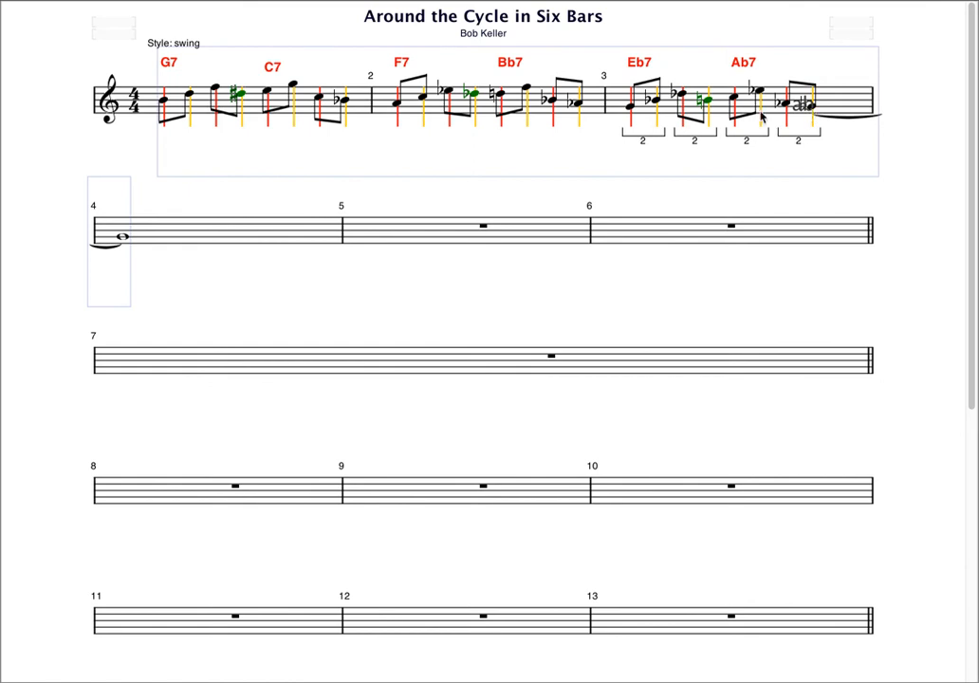
click(121, 243)
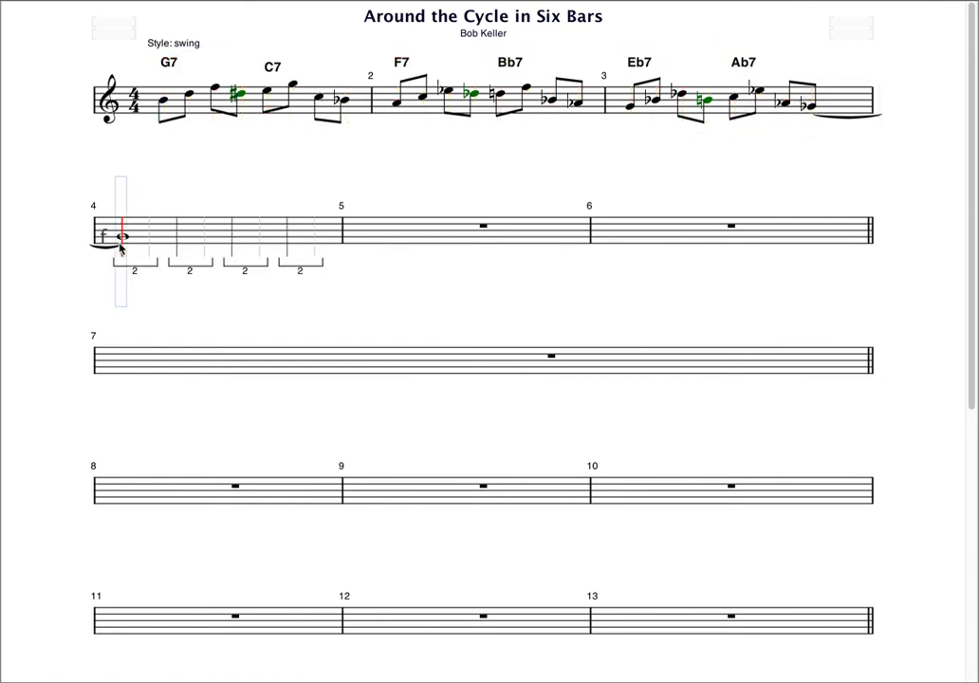
key(ctrl+v)
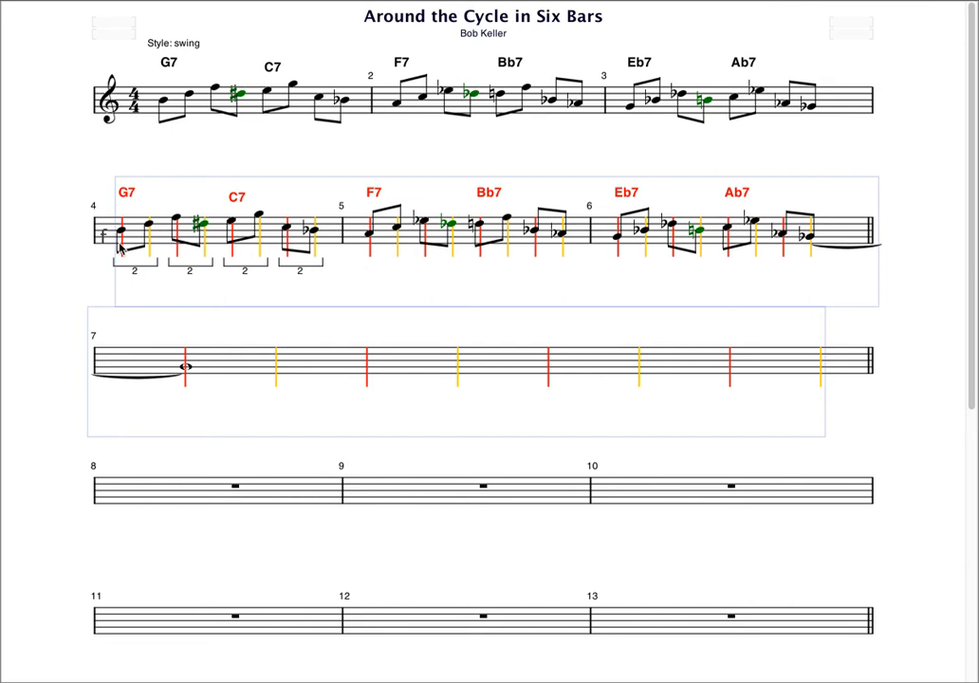
Step: Transpose the pasted bars 4 to 6 with their chords down six half steps, starting on Db7 and Gb7
key(Down)
key(Down)
key(Down)
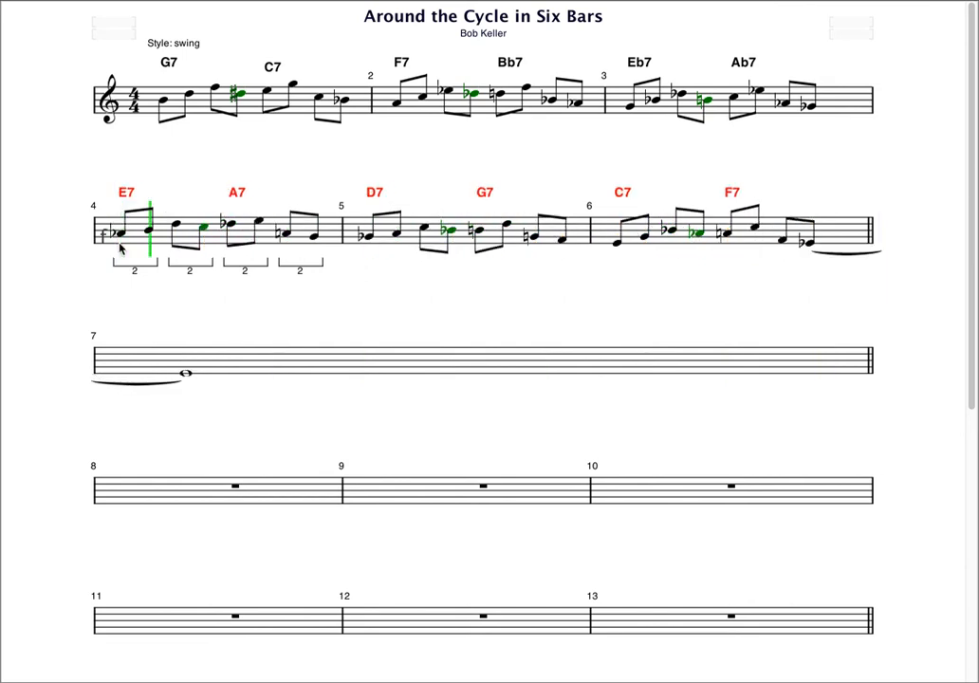
key(Down)
key(Down)
key(Down)
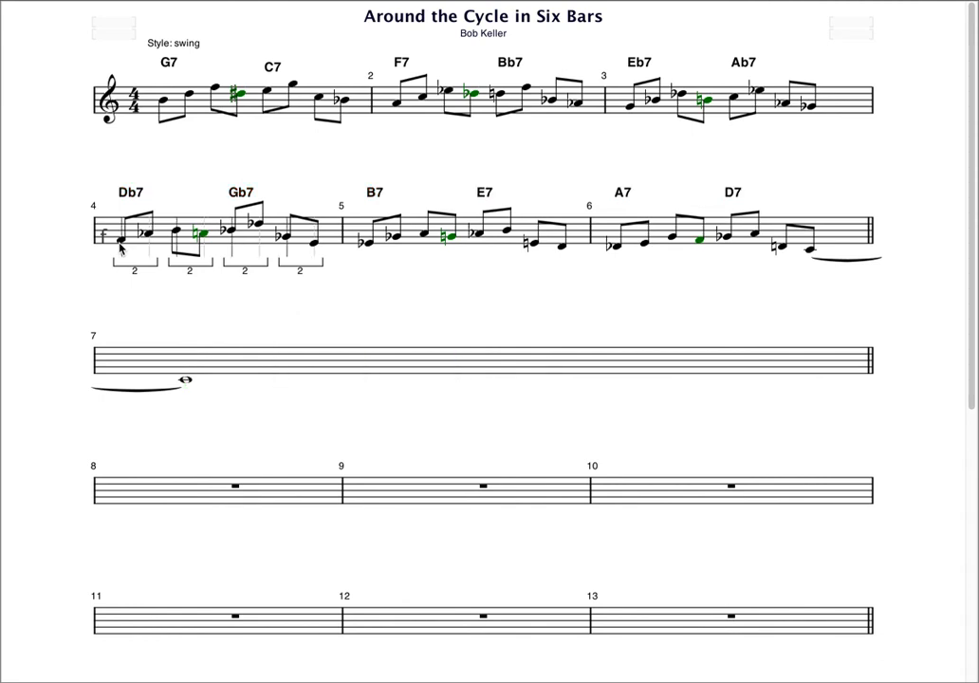
Step: Delete the tied note at the start of bar 7
shift+click(185, 379)
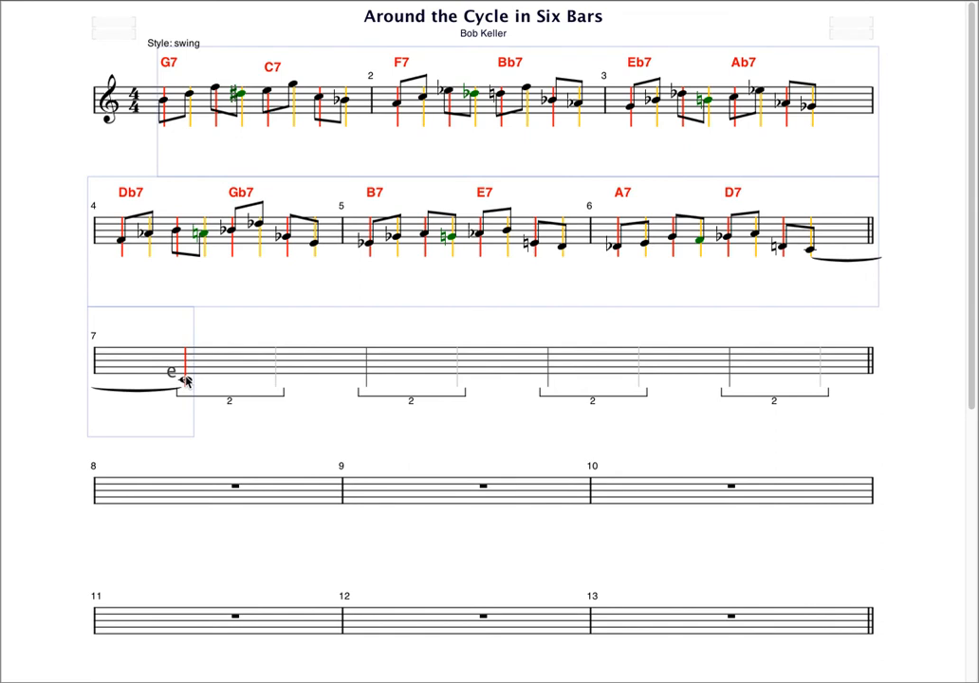
click(185, 379)
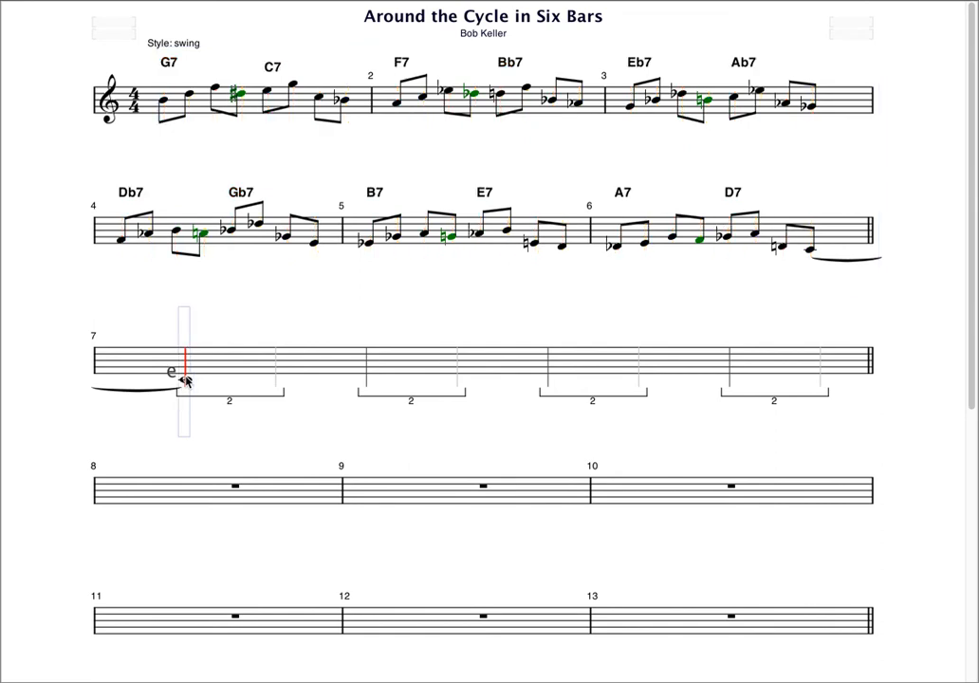
key(Delete)
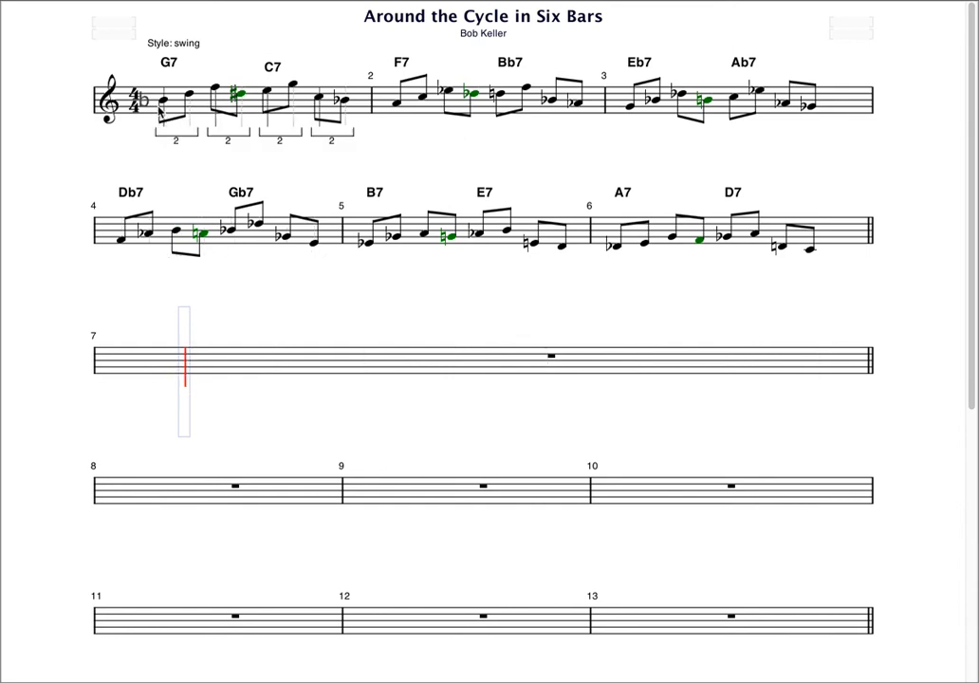
Step: Copy the melody and chords of bars 1 to 6 to bar 8 and transpose the copy down one half step to start on Gb7
shift+click(164, 114)
click(163, 114)
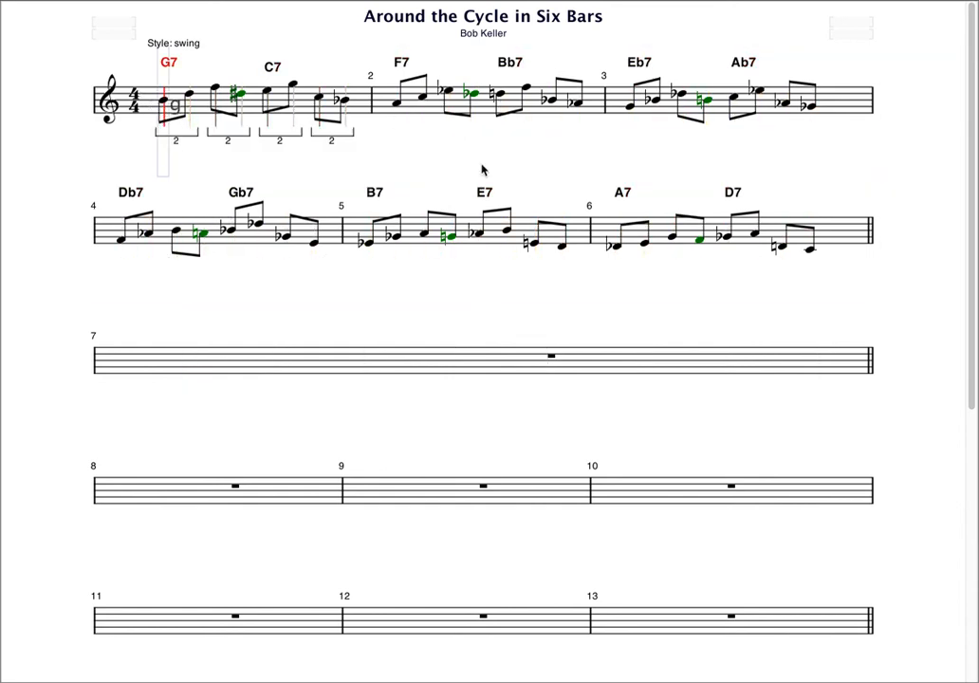
shift+click(812, 248)
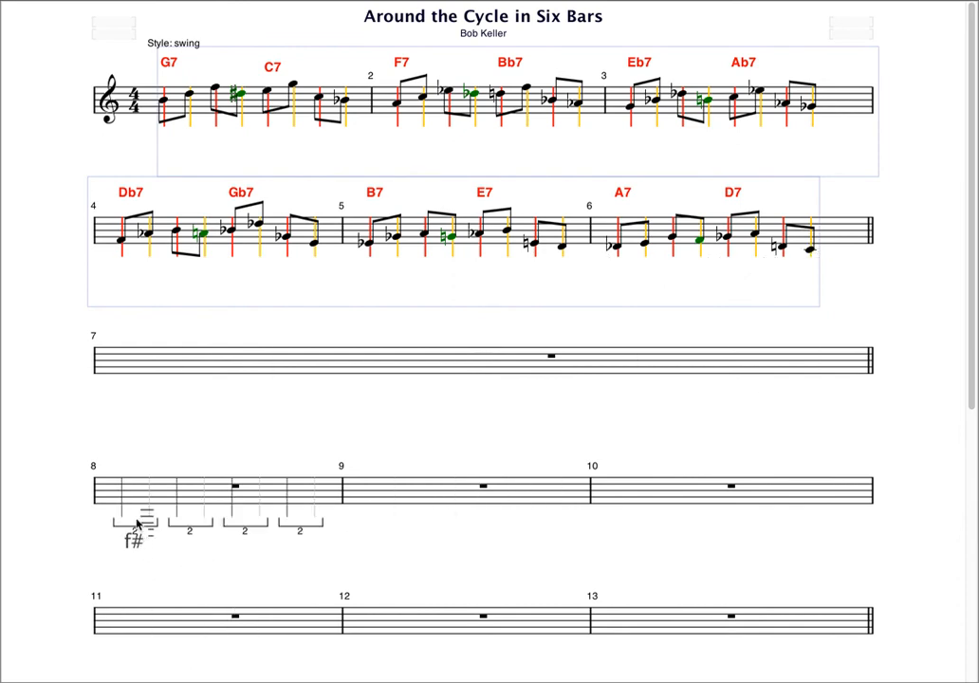
shift+click(123, 513)
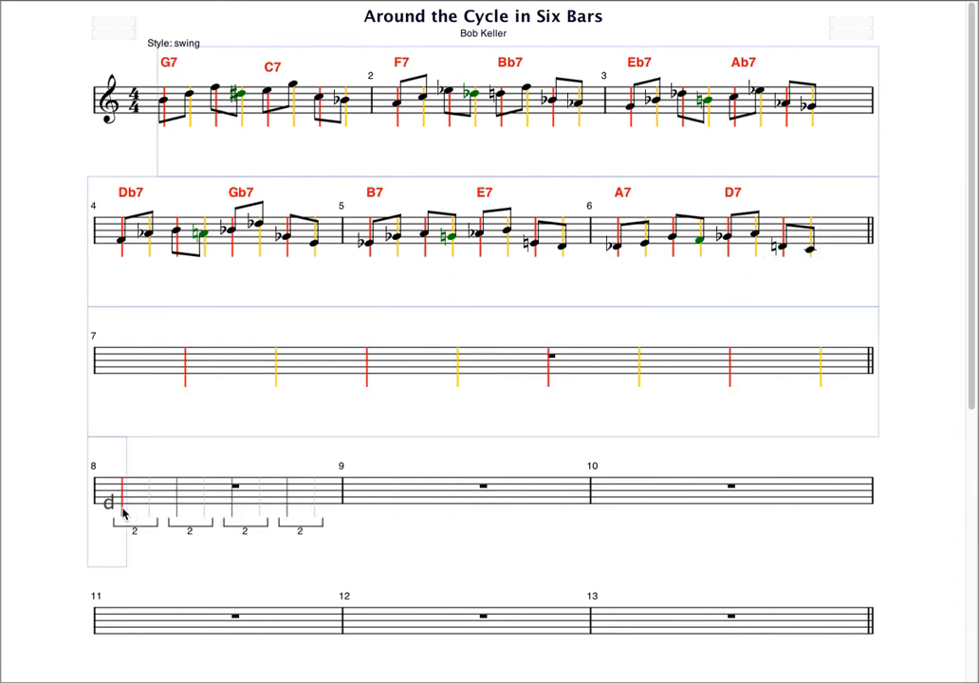
click(120, 508)
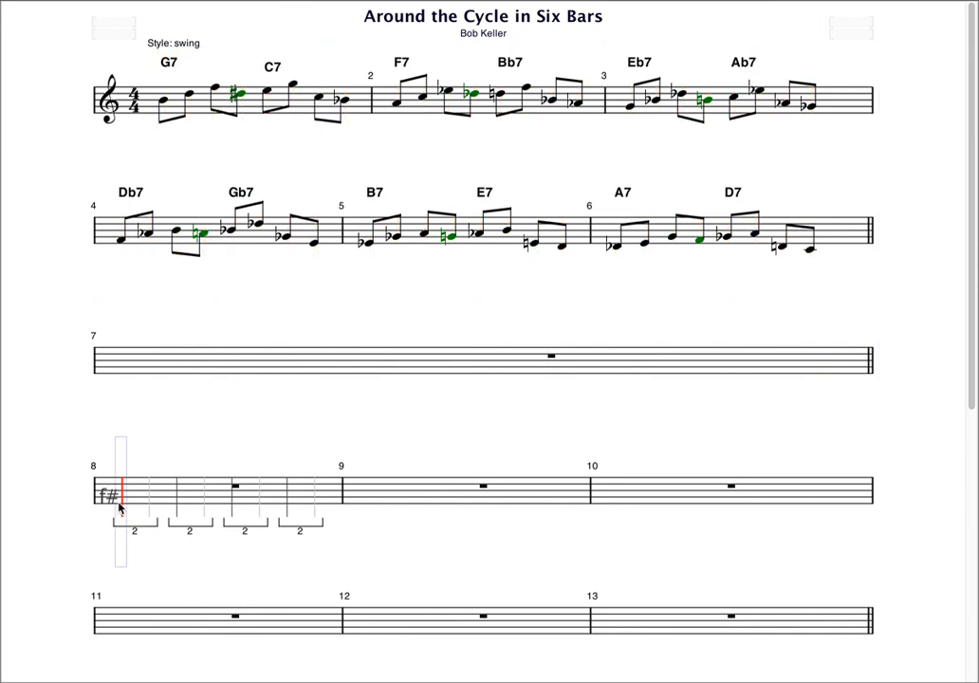
key(ctrl+v)
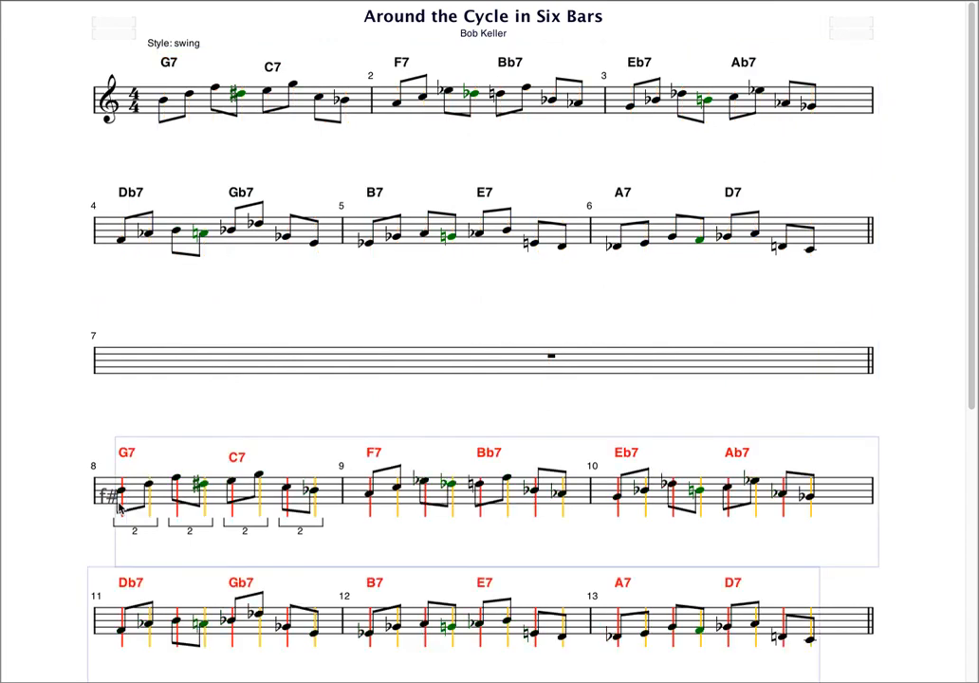
key(ctrl+d)
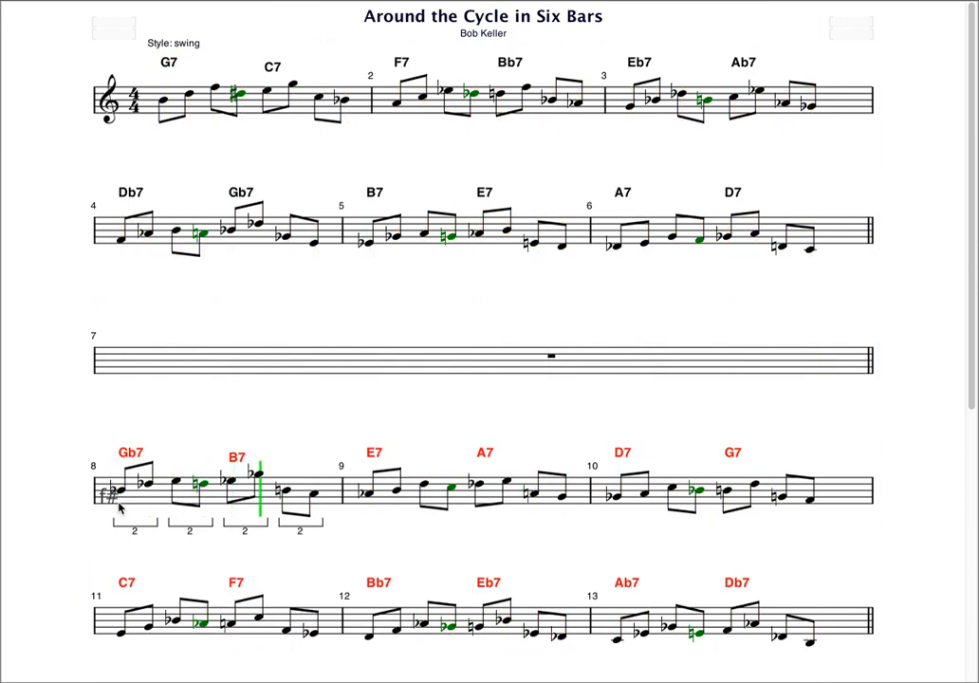
key(Escape)
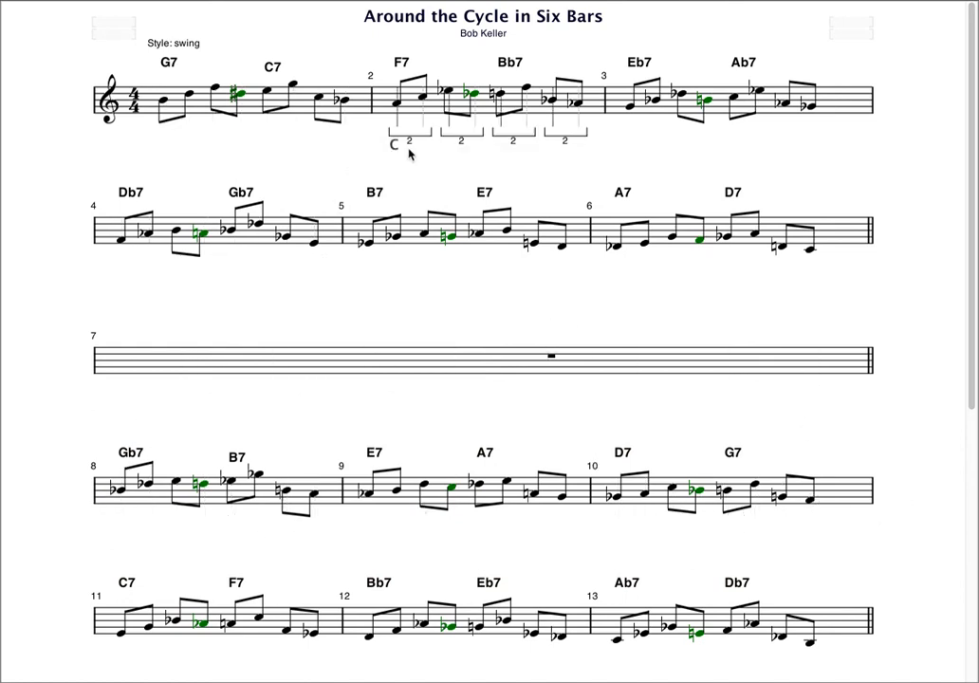
Step: Respell the Db on the fourth eighth note of bar 2 as C#
shift+click(474, 105)
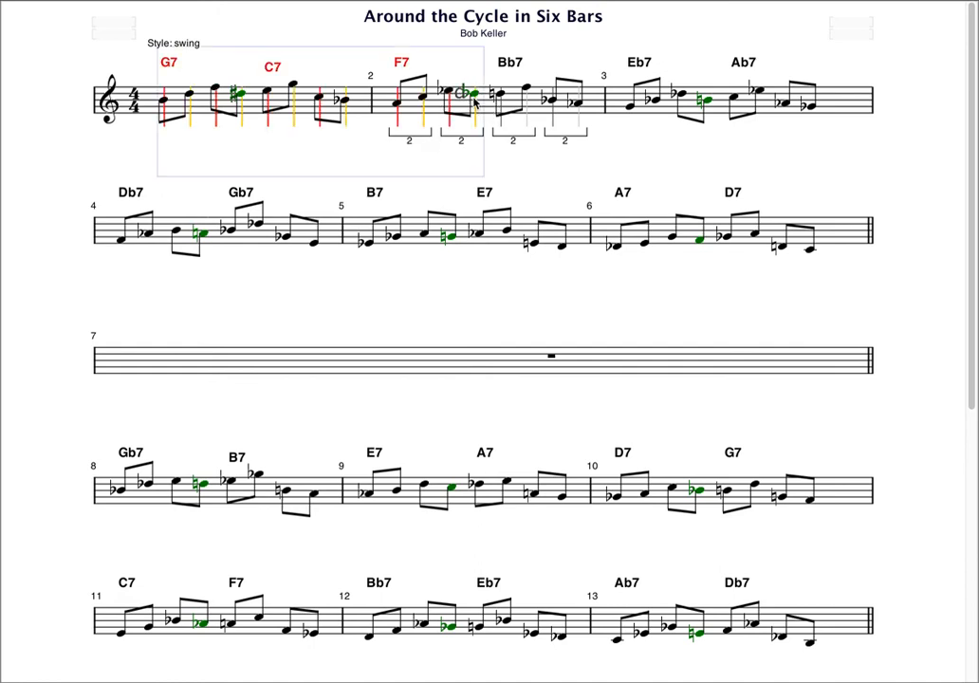
click(475, 104)
key(Down)
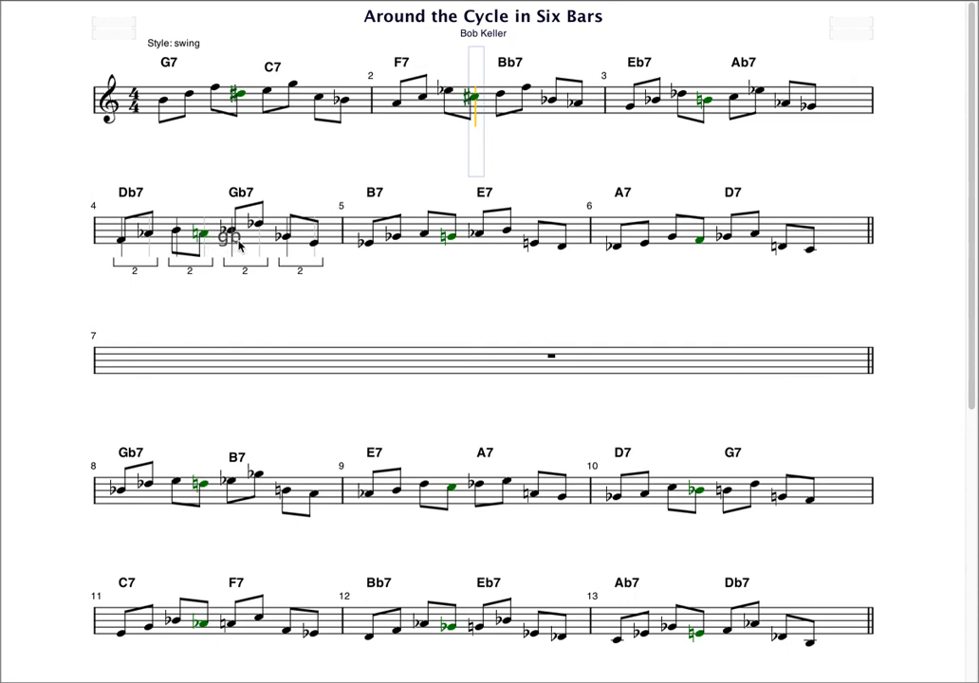
Step: Respell the first two notes of bar 5 as D# and F#, and the first note under E7 as G#
click(370, 249)
click(394, 248)
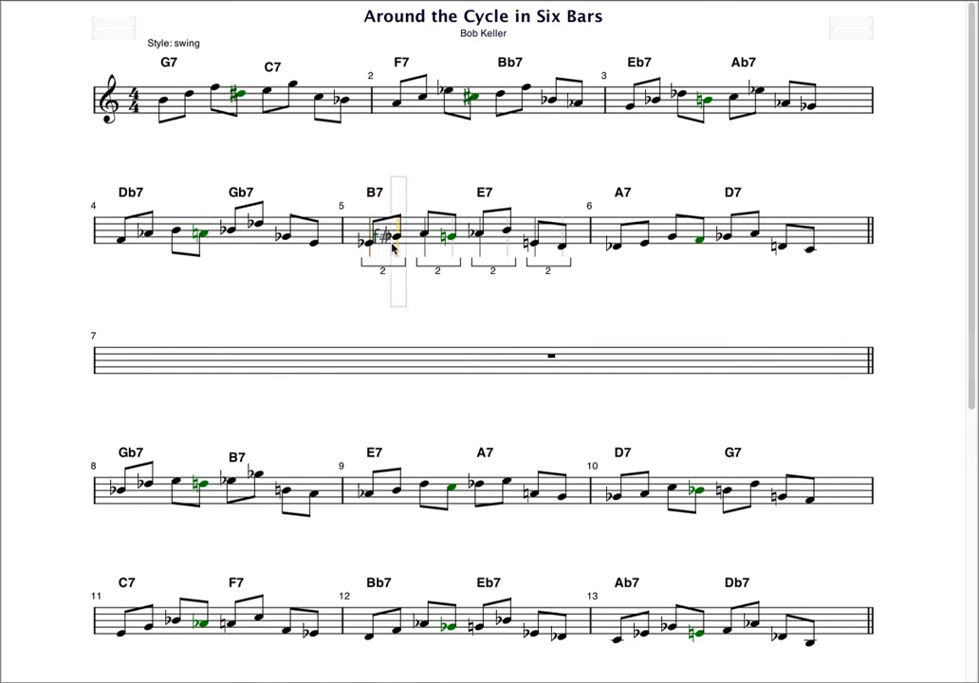
drag(394, 248, 368, 248)
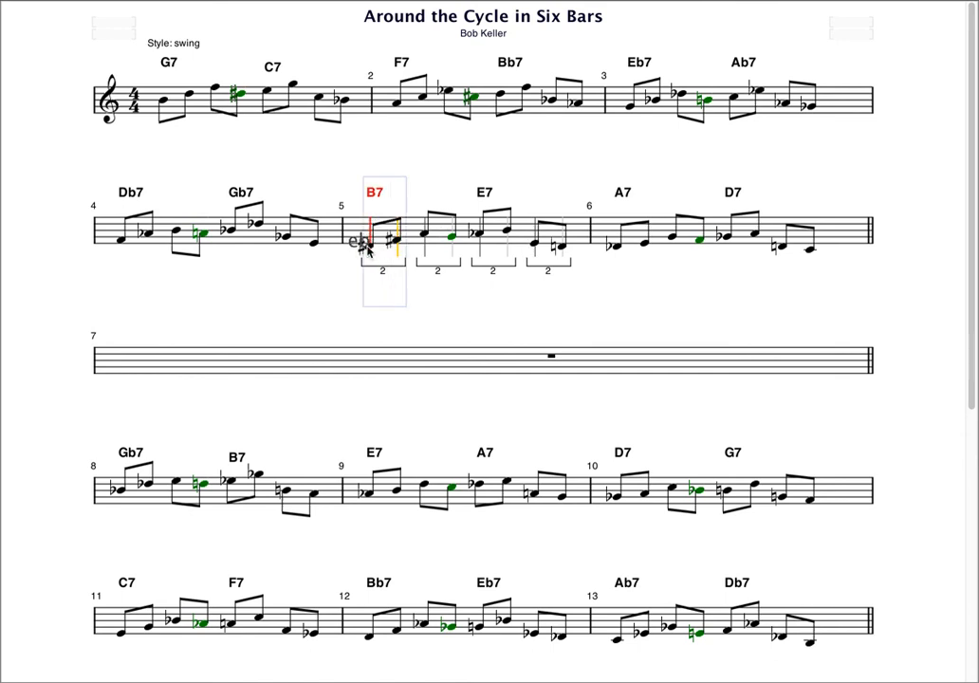
click(477, 248)
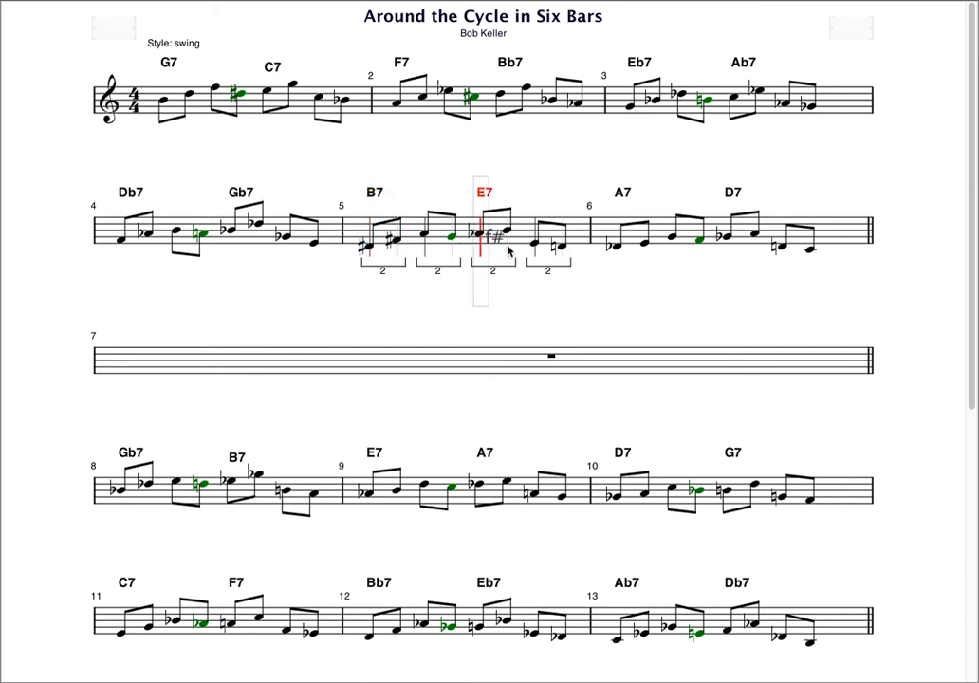
key(Up)
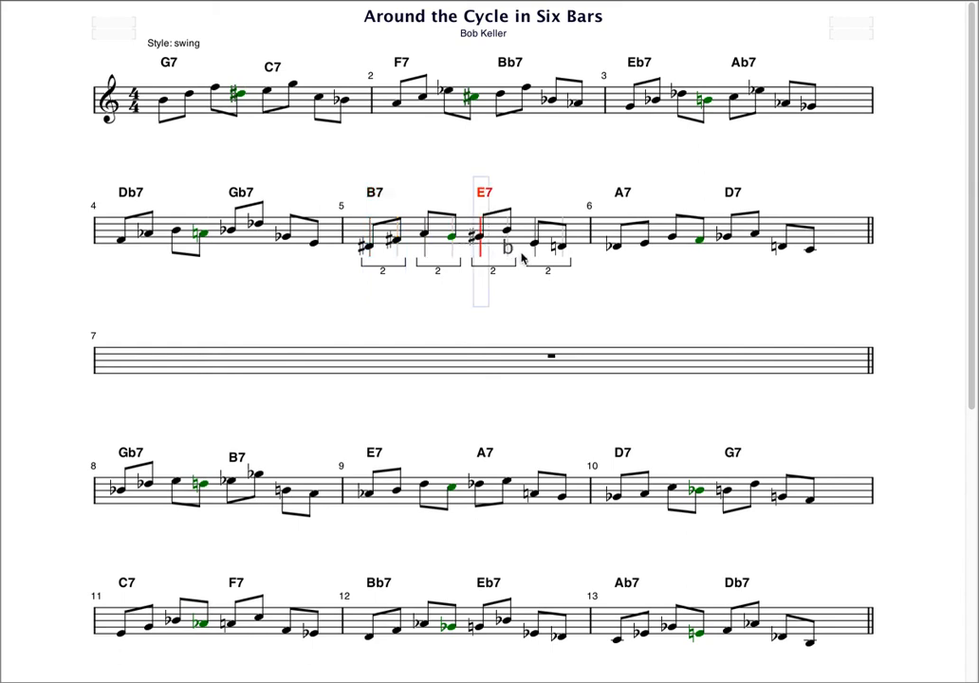
Step: Respell the first note of bar 6 as C# and the first note under its D7 chord as F#
click(613, 250)
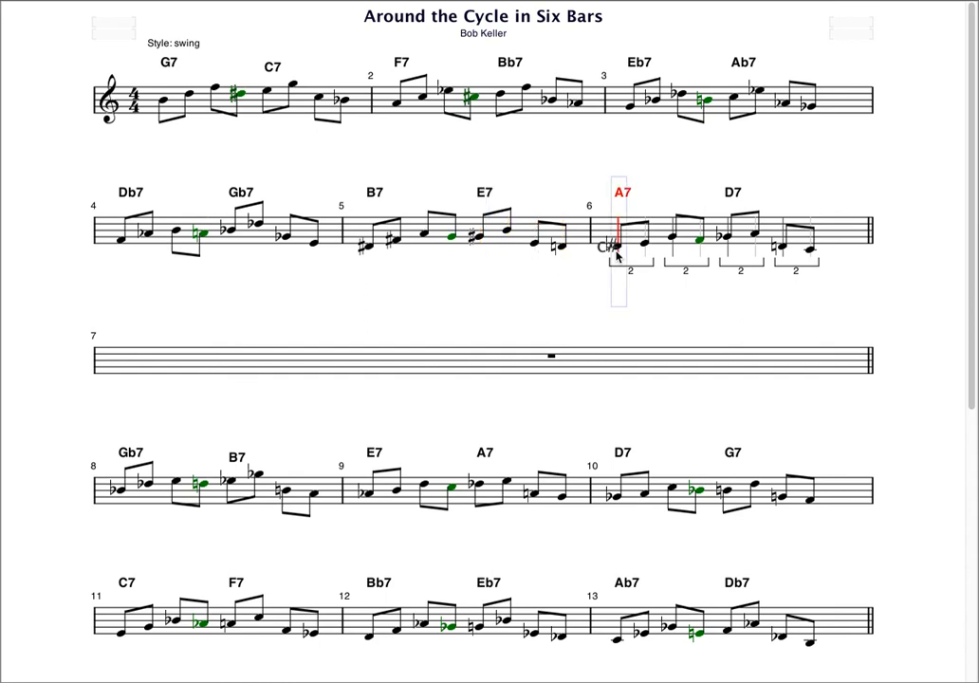
shift+click(728, 248)
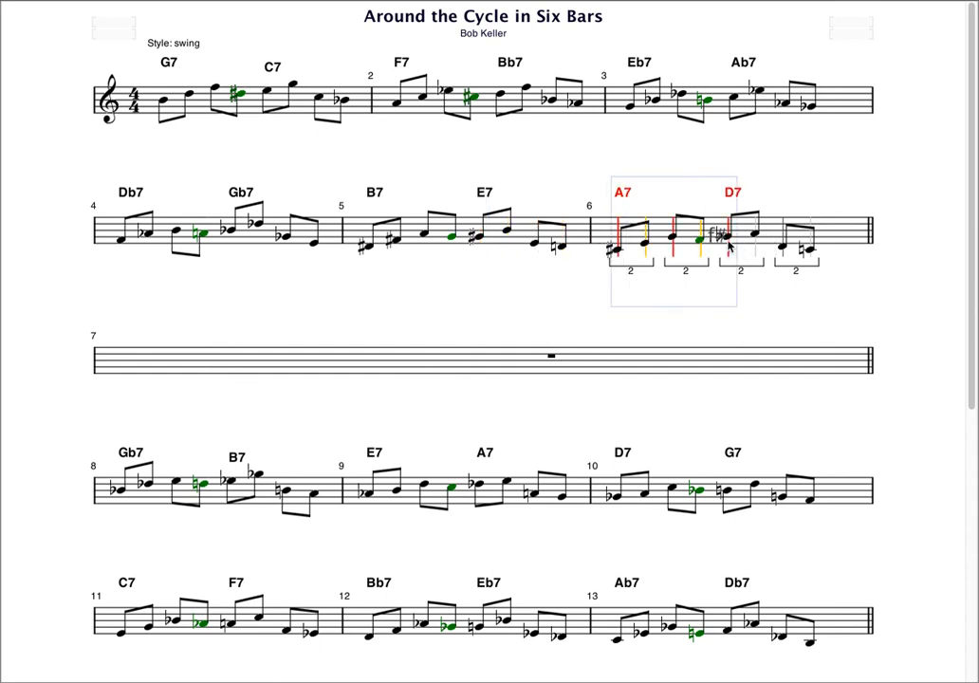
click(728, 247)
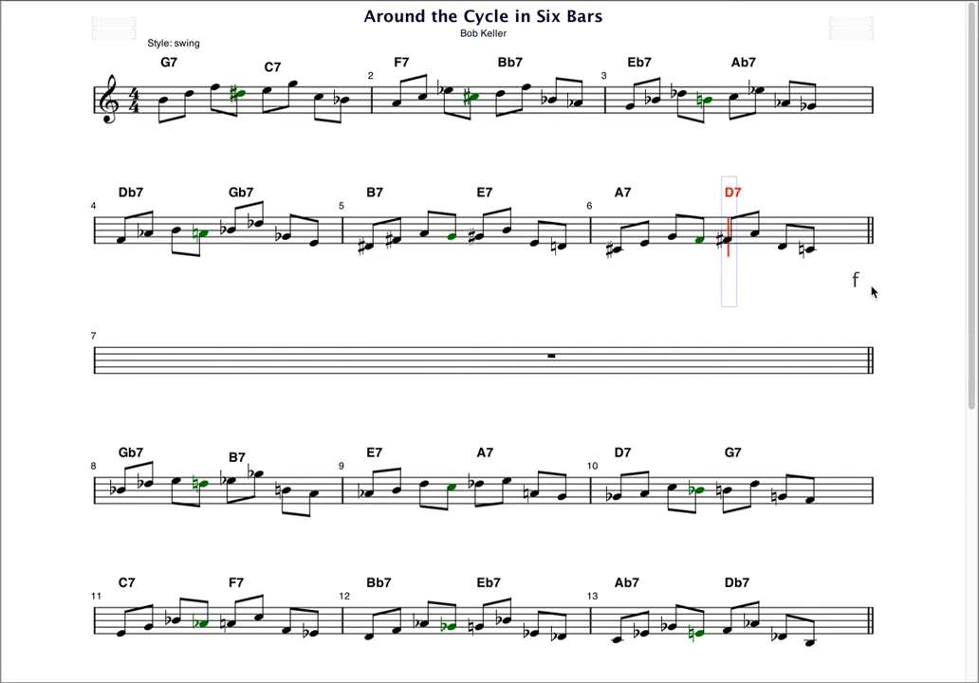
Step: Respell the first two notes under B7 in bar 8 as D# and F#, and the first note of bar 9 as G#
click(123, 500)
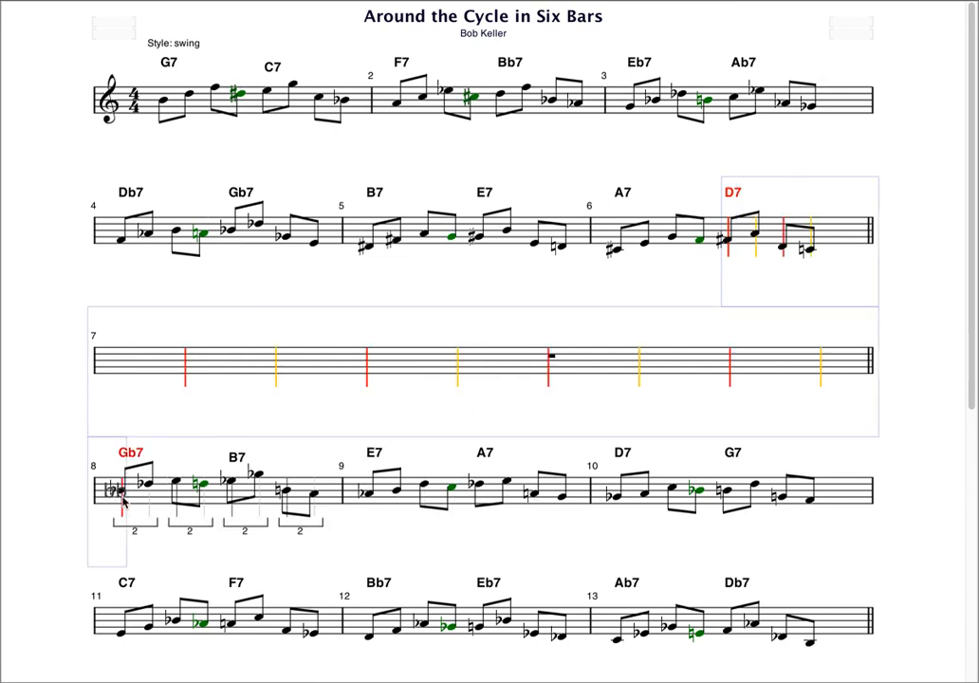
click(233, 491)
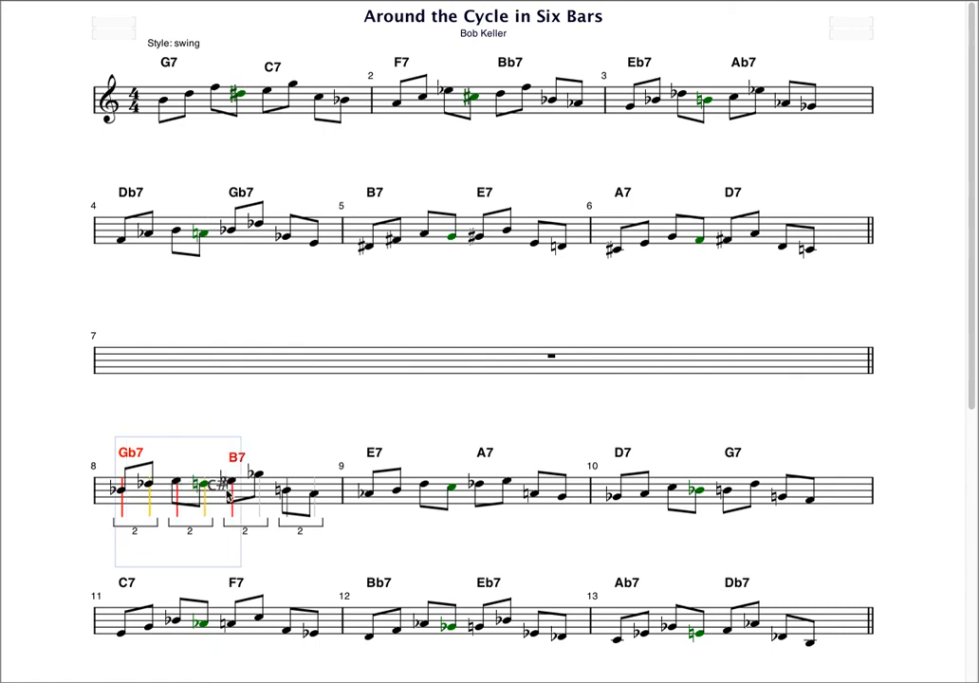
shift+click(285, 505)
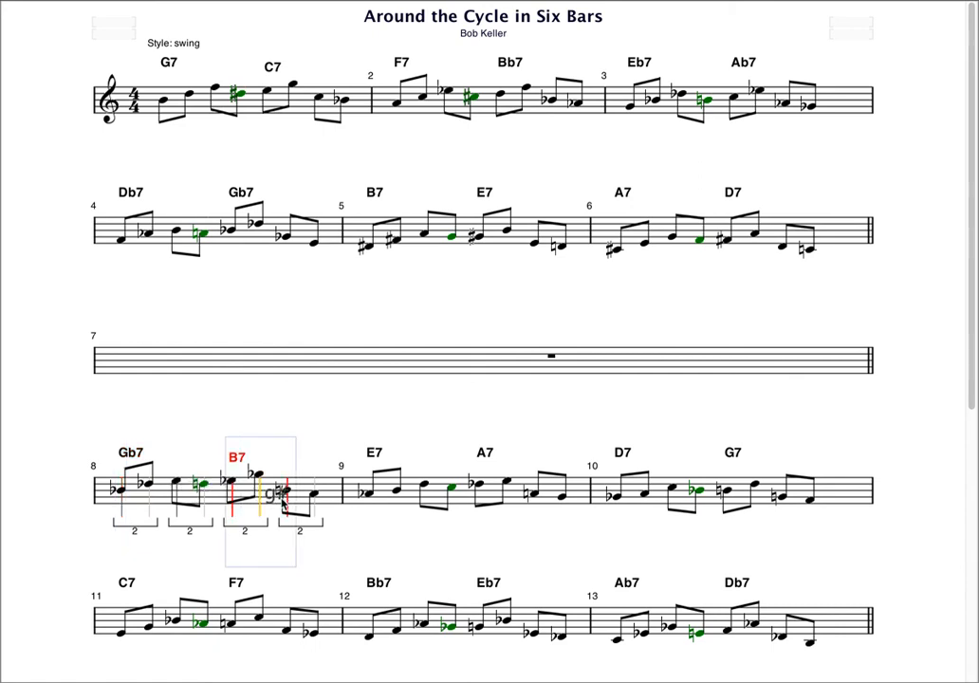
click(260, 498)
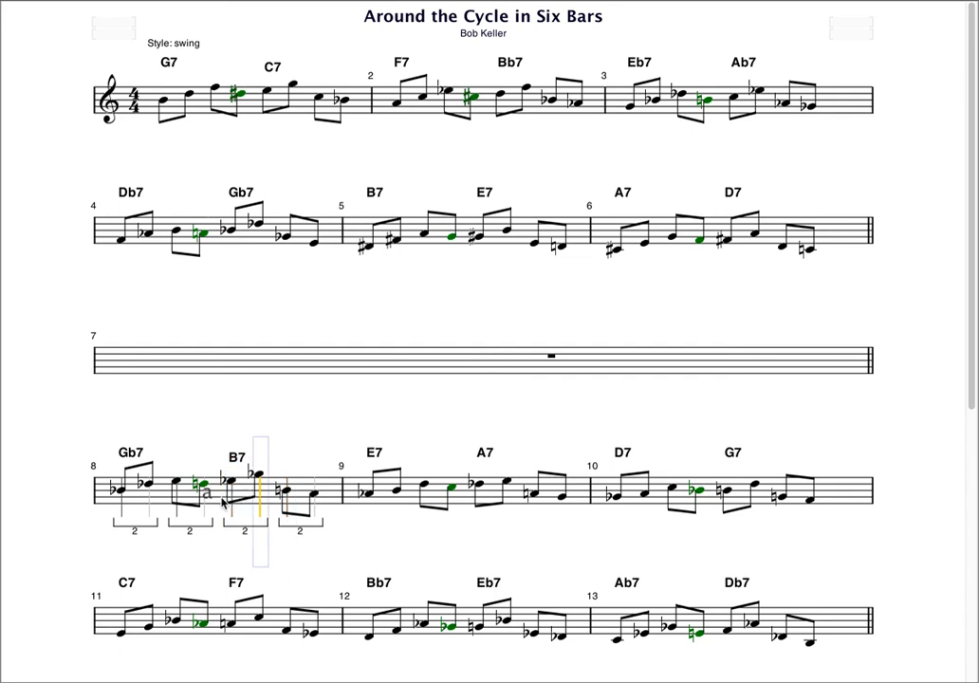
click(229, 501)
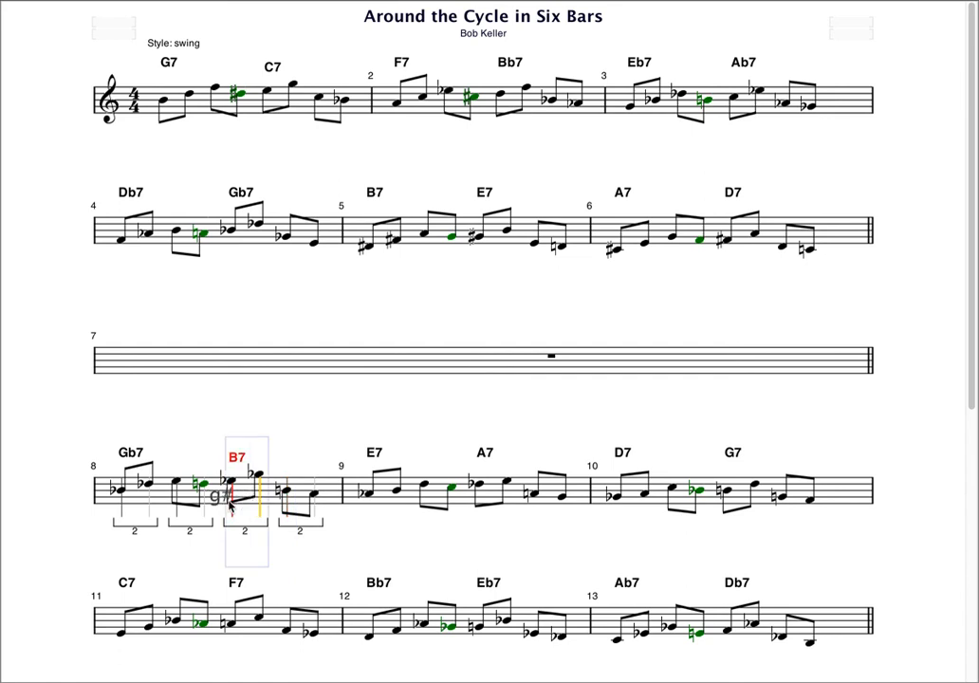
key(e)
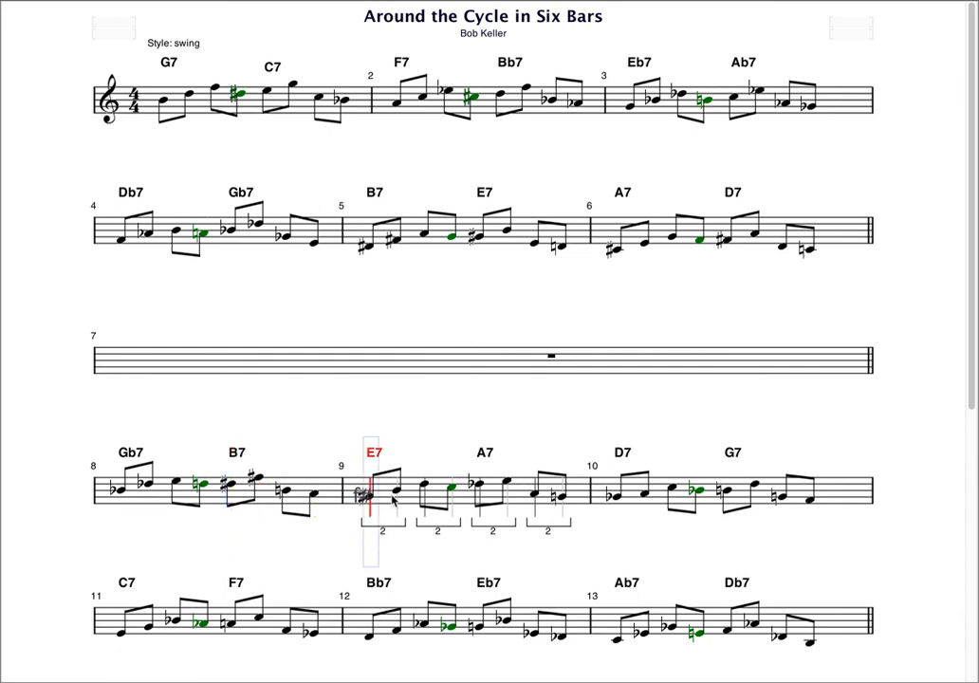
Step: Respell the first note under A7 in bar 9 as C# and the first note of bar 10 as F#
shift+click(481, 500)
click(481, 499)
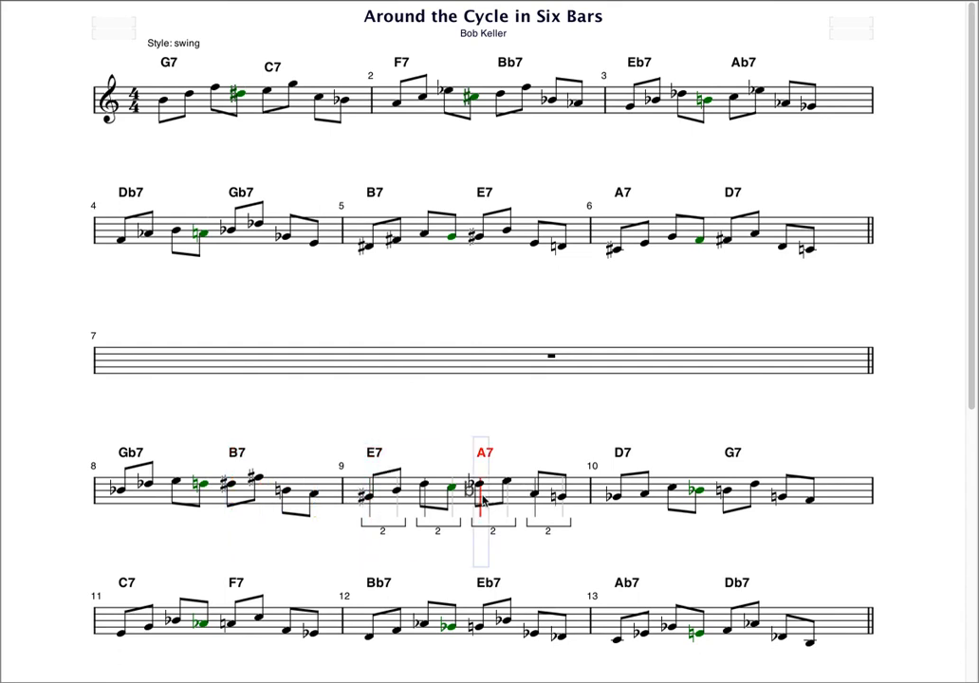
shift+click(616, 504)
click(616, 505)
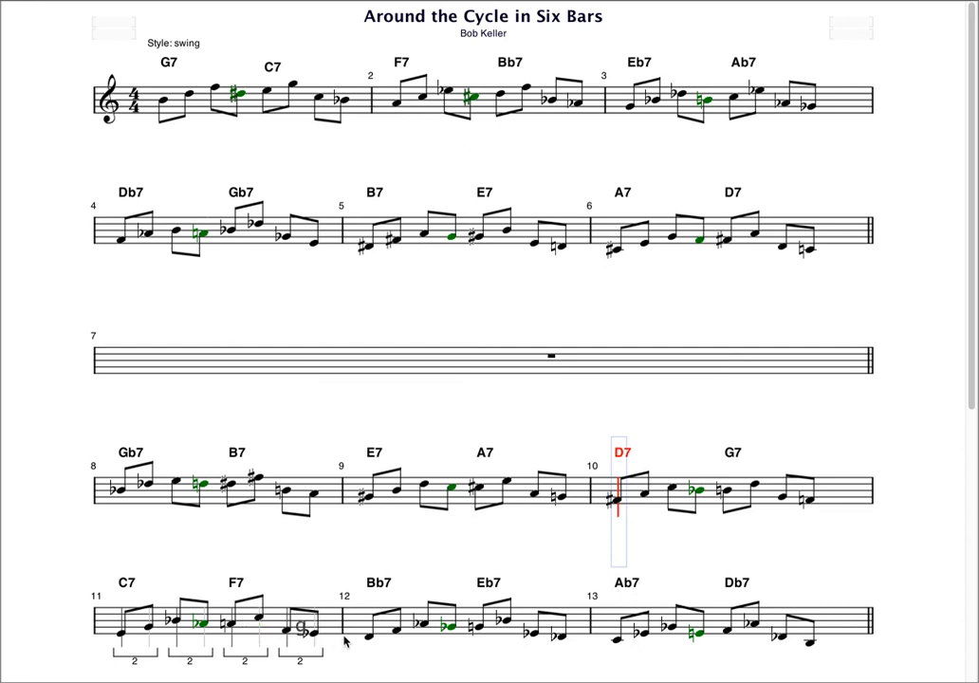
Step: Respell the fourth note of bar 12 as F# and play the leadsheet from the beginning
shift+click(453, 637)
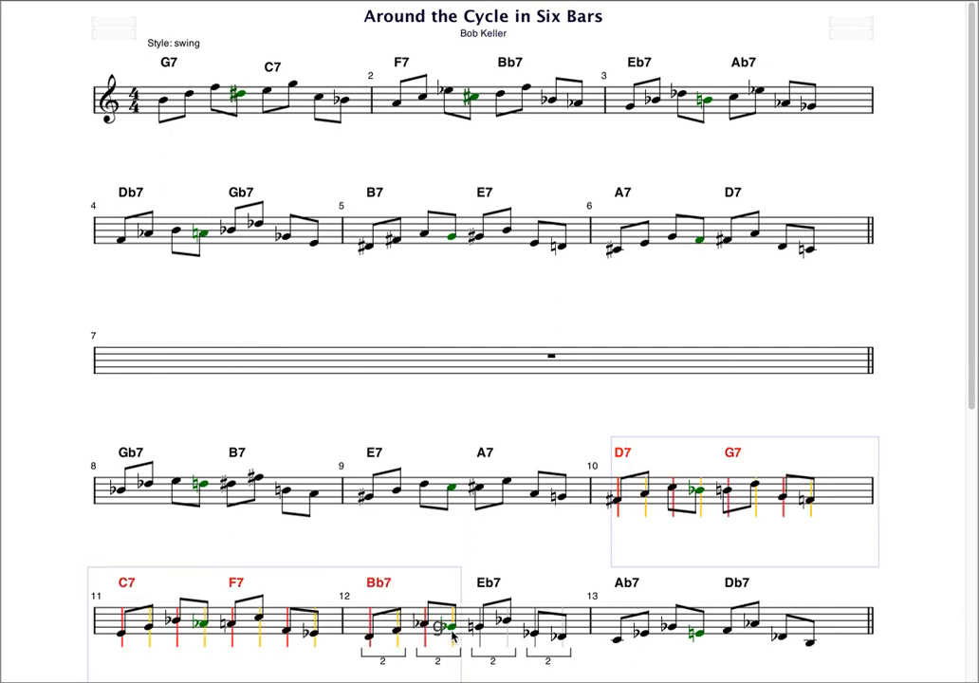
click(452, 637)
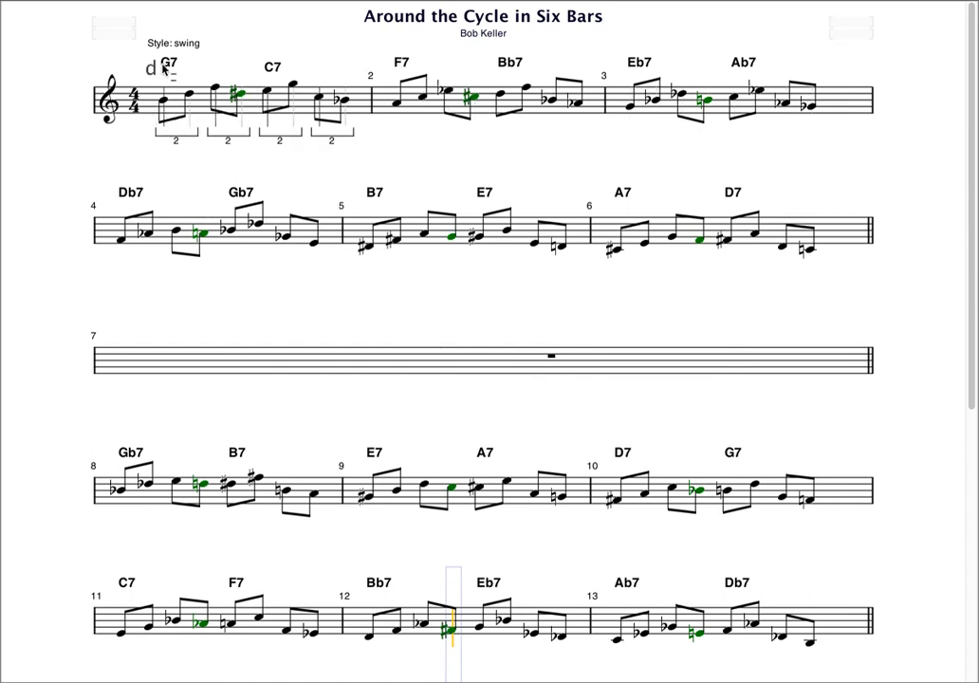
click(133, 4)
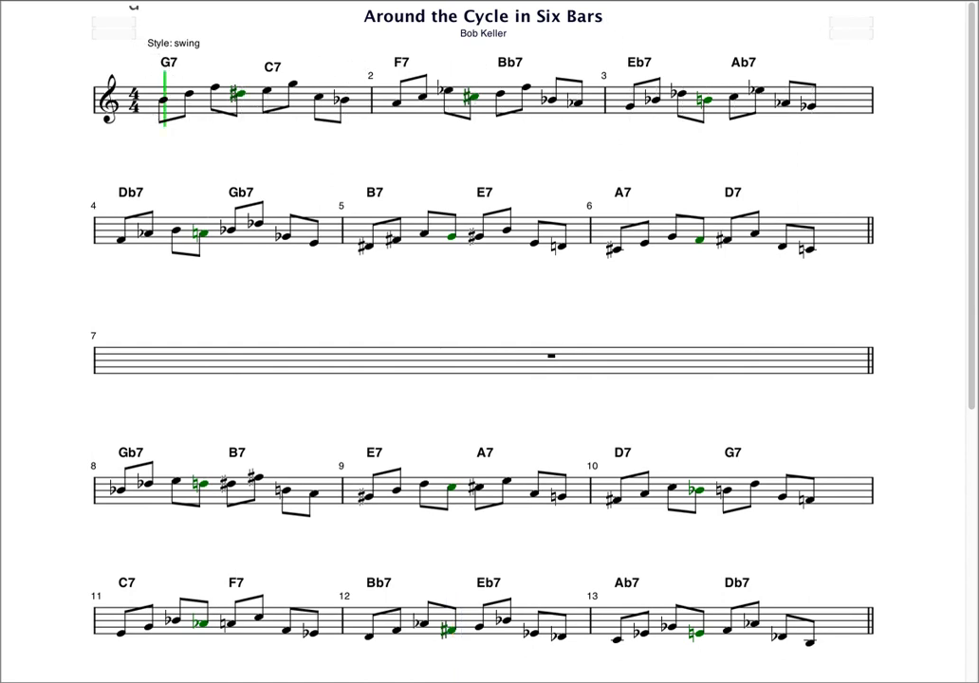